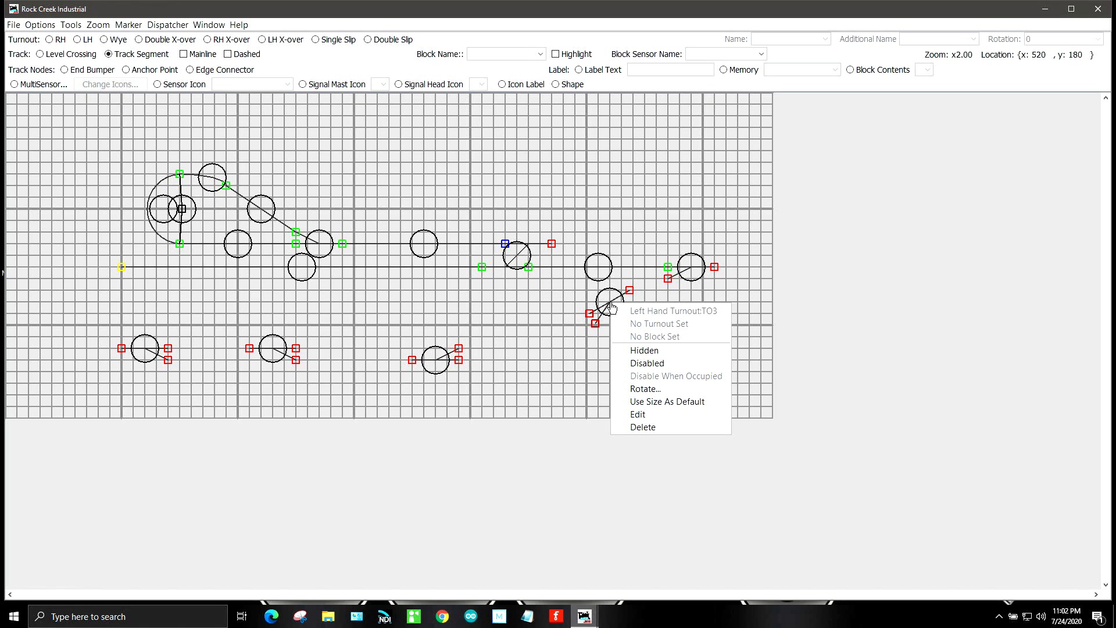
Step: Rotate left-hand turnout TO3 by 5 degrees clockwise
{"action": "left_click", "coordinate": [661, 392]}
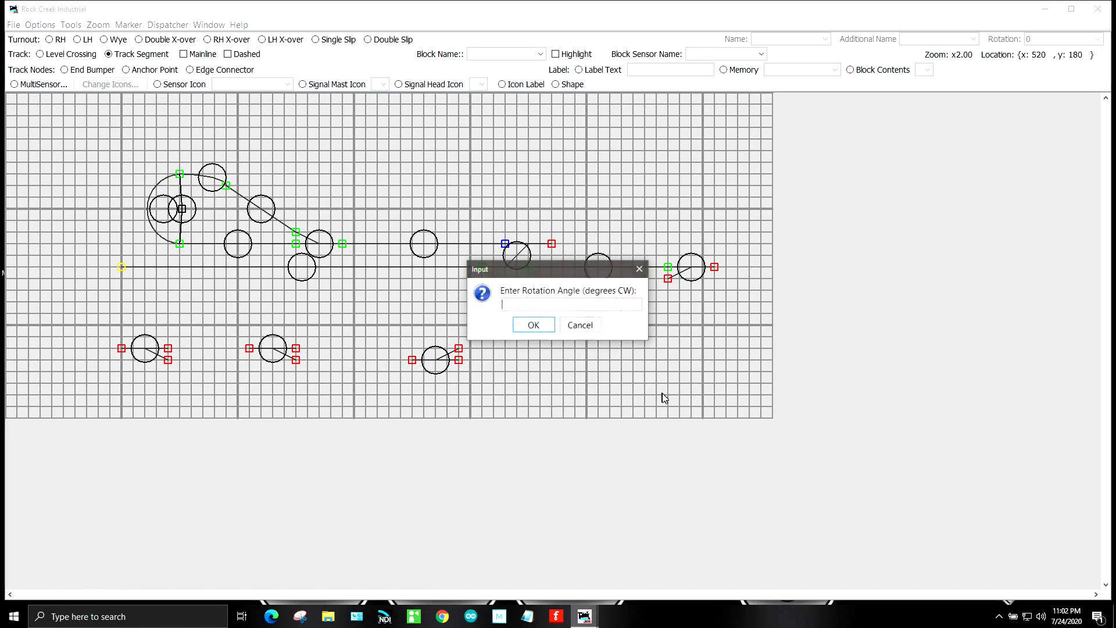
{"action": "type", "text": "5"}
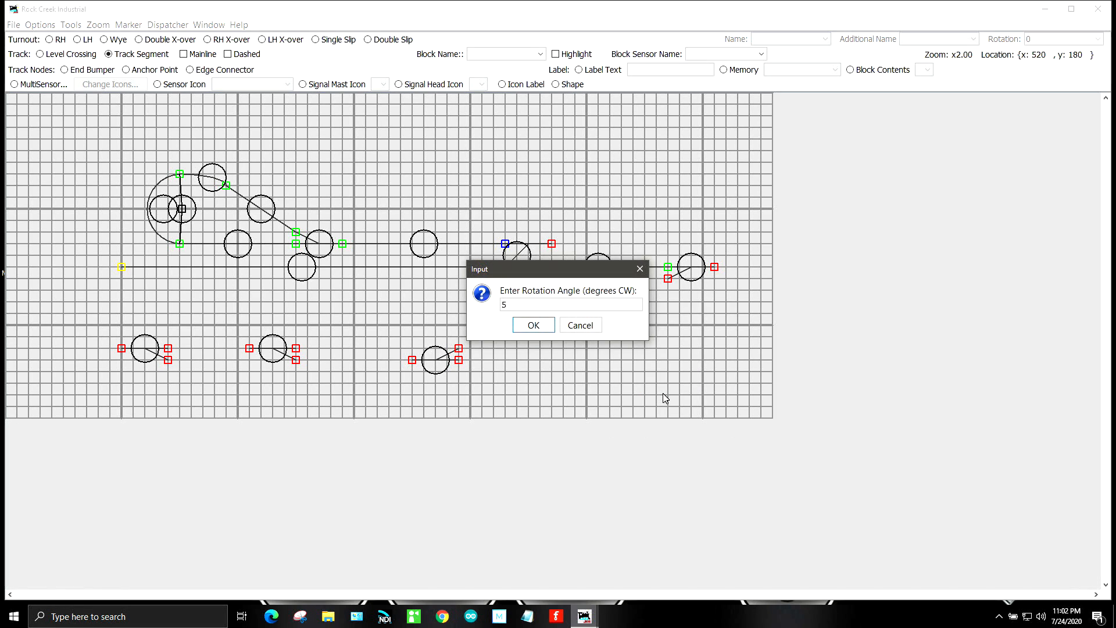
{"action": "key", "text": "Return"}
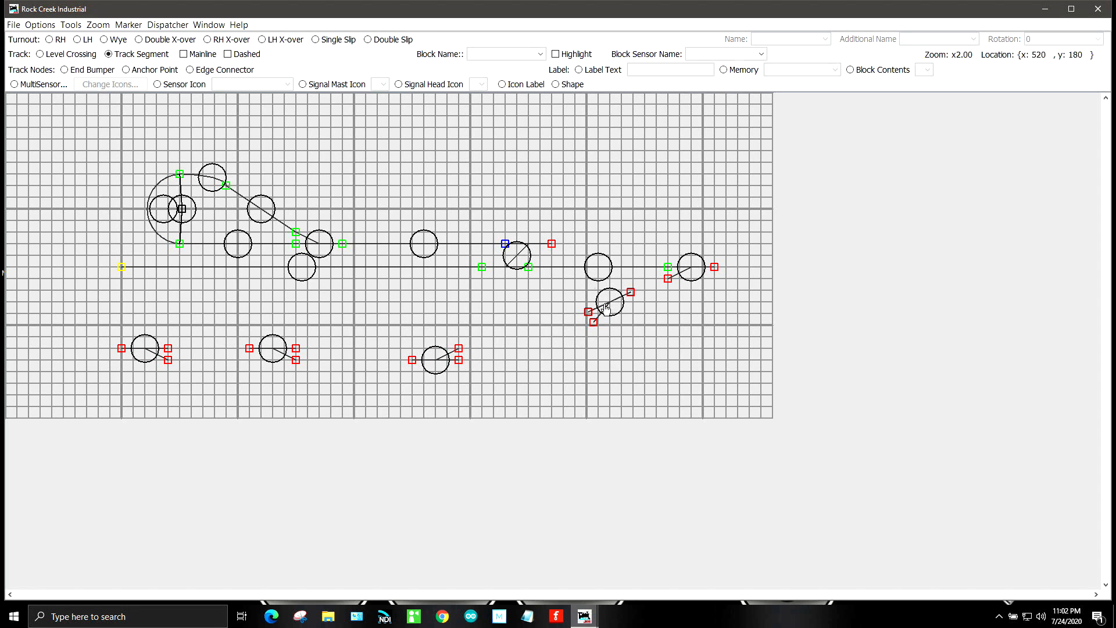
Step: Shift turnout TO3 three grid squares left and one down, and connect it by track segment to the rightmost turnout's diverging end
{"action": "left_click_drag", "start_coordinate": [610, 312], "coordinate": [594, 309]}
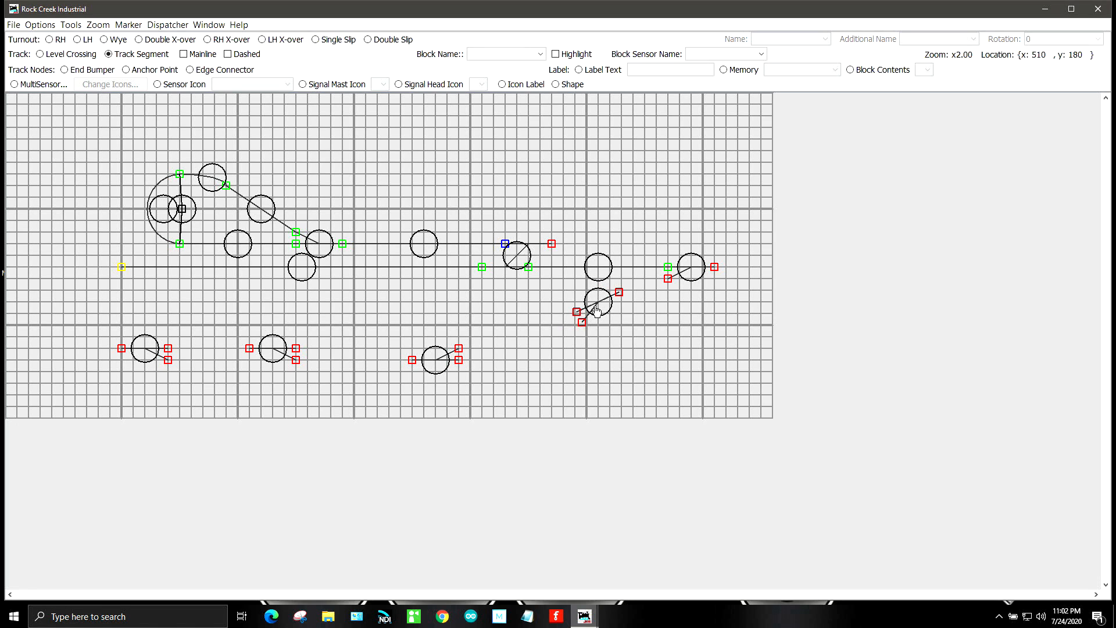
{"action": "mouse_move", "coordinate": [594, 309]}
{"action": "left_mouse_down"}
{"action": "mouse_move", "coordinate": [572, 310]}
{"action": "mouse_move", "coordinate": [578, 316]}
{"action": "left_mouse_up"}
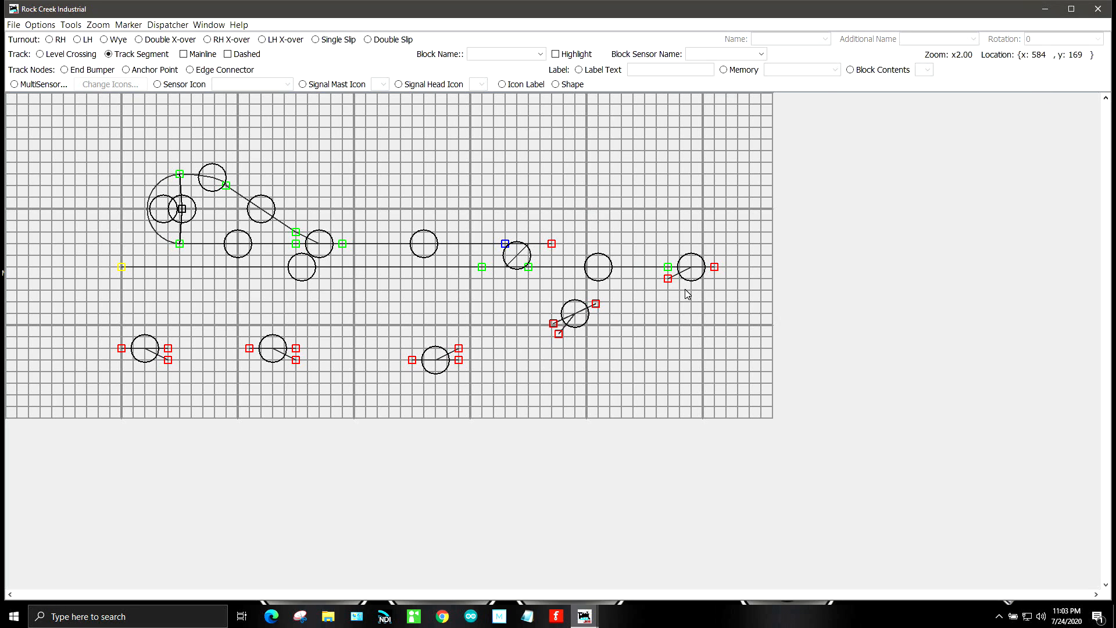
{"action": "left_click_drag", "start_coordinate": [667, 278], "coordinate": [594, 303]}
Step: Nudge left-hand turnout TO2 one grid square up and left, and rotate it by -25 degrees
{"action": "left_click_drag", "start_coordinate": [437, 358], "coordinate": [425, 346]}
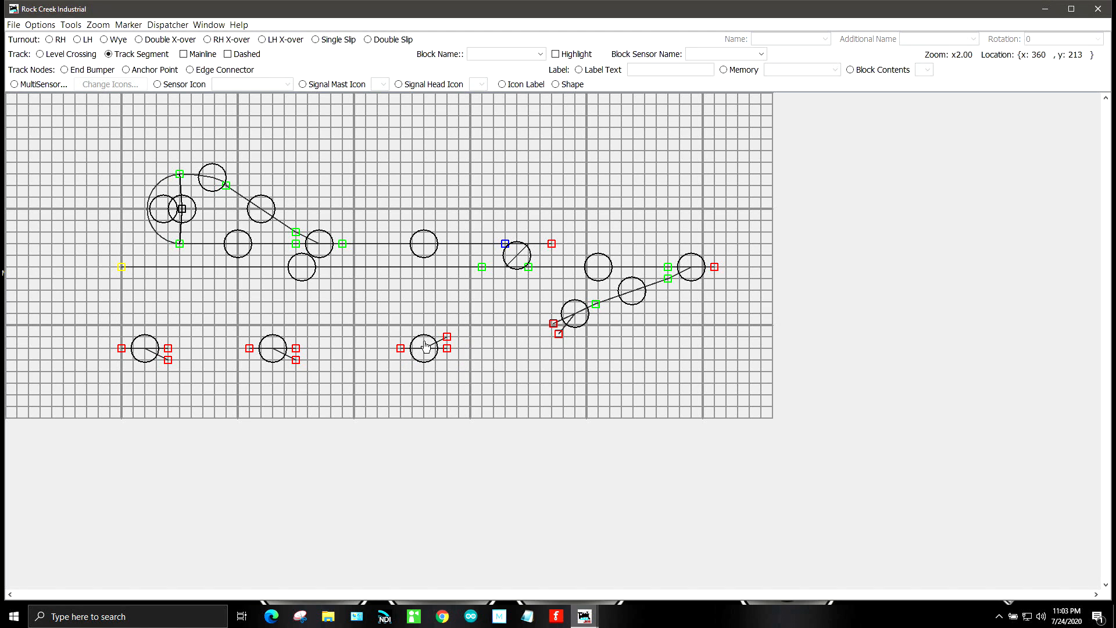
{"action": "right_click", "coordinate": [428, 348]}
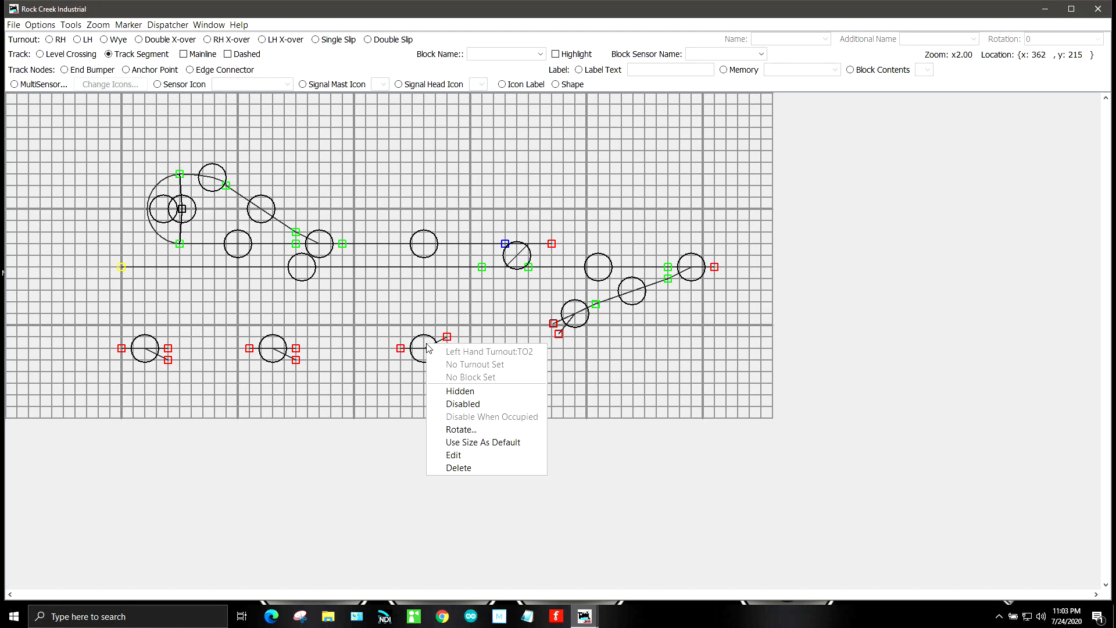
{"action": "left_click", "coordinate": [465, 431]}
{"action": "type", "text": "-25"}
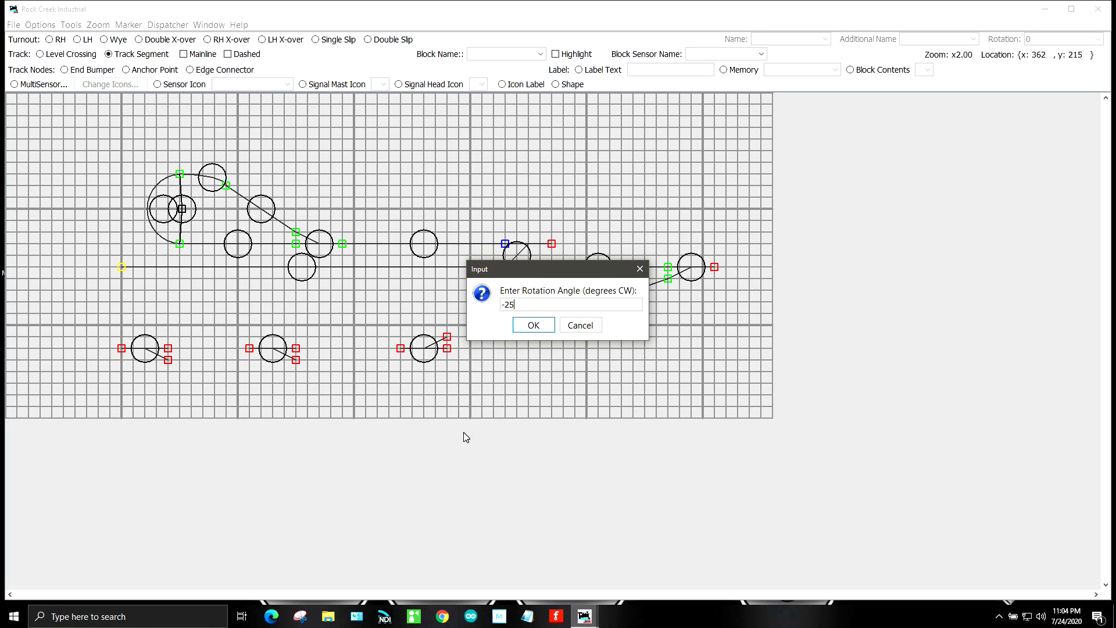
{"action": "key", "text": "Return"}
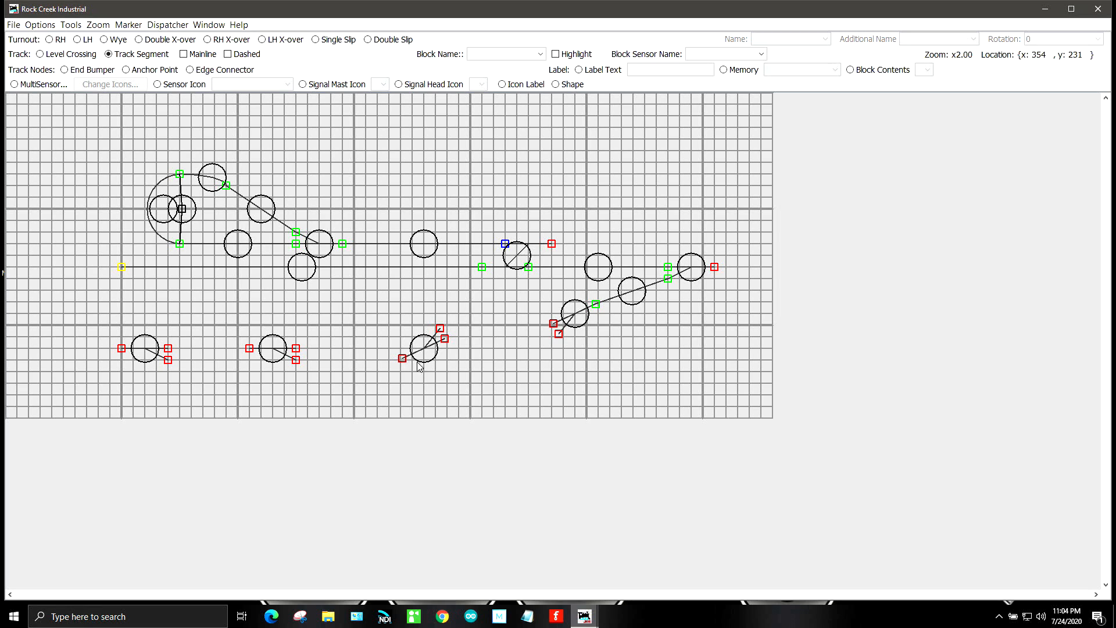
Step: Move turnout TO2 three grid squares right and one down, and join its upper-right through end to TO3's free through end with a track segment
{"action": "left_click_drag", "start_coordinate": [428, 352], "coordinate": [459, 360]}
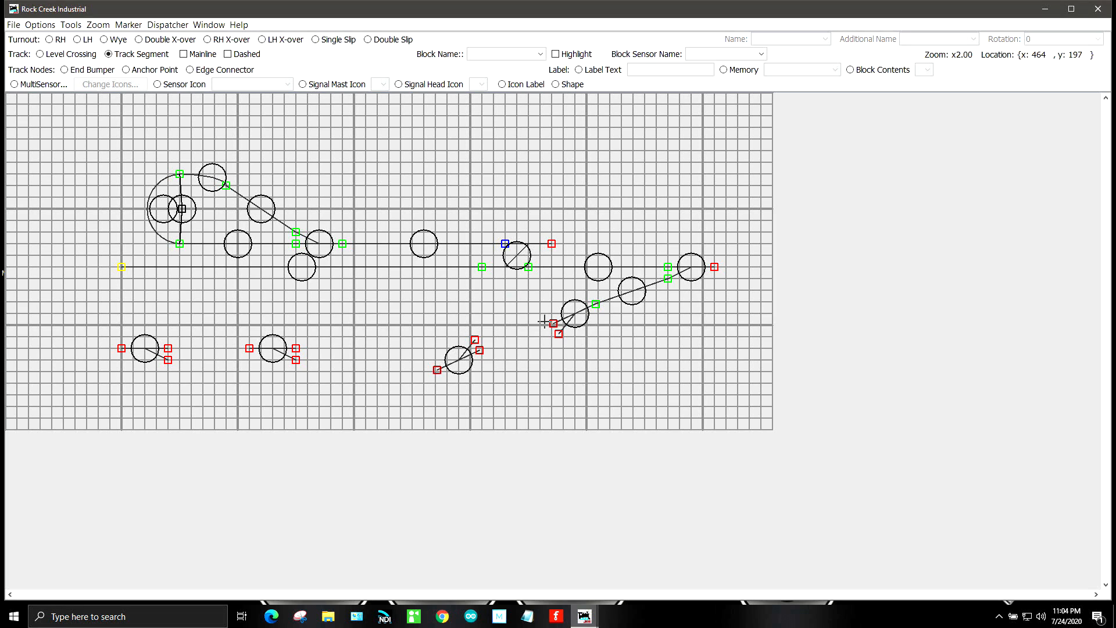
{"action": "left_click_drag", "start_coordinate": [552, 324], "coordinate": [479, 350]}
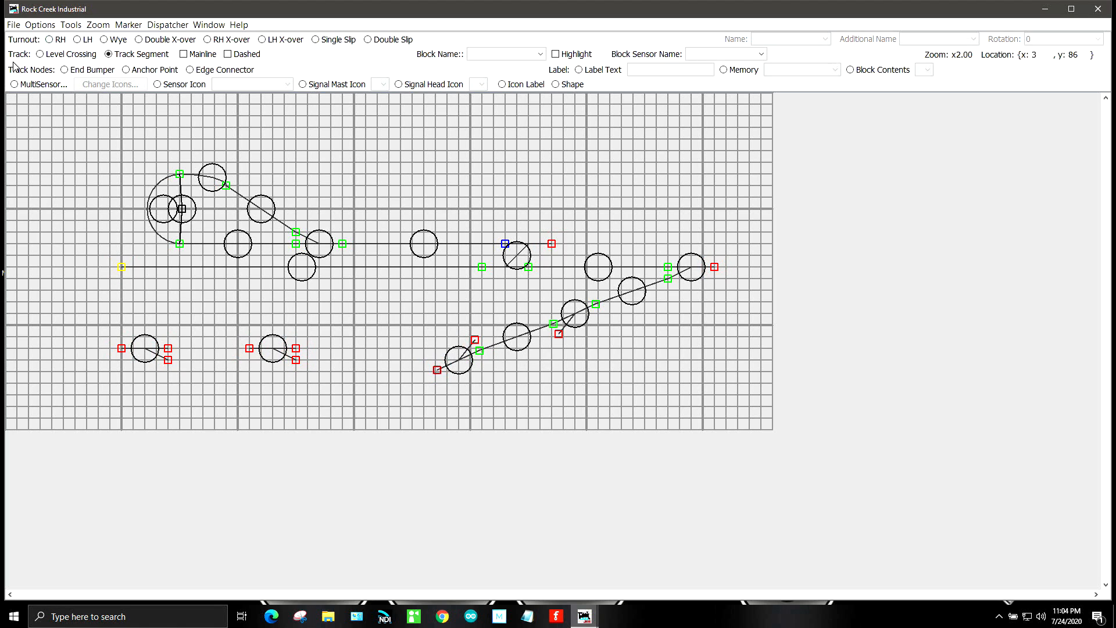
Step: Place an anchor point below the crossover and connect it to turnout TO2's diverging end with a track segment
{"action": "left_click", "coordinate": [127, 71]}
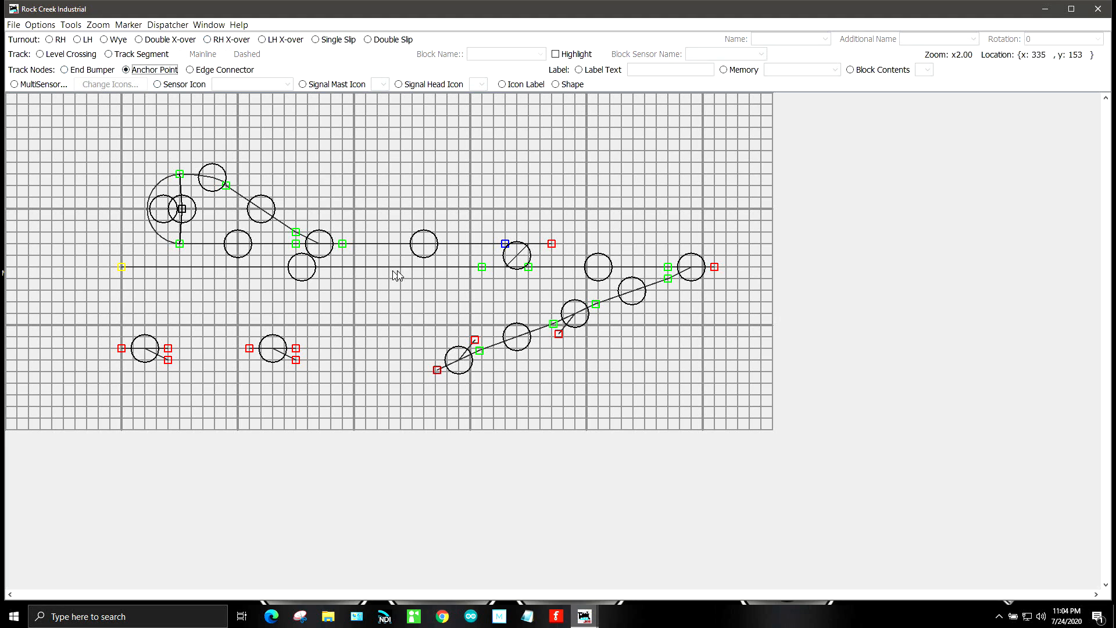
{"action": "left_click", "coordinate": [490, 289]}
{"action": "left_click", "coordinate": [109, 55]}
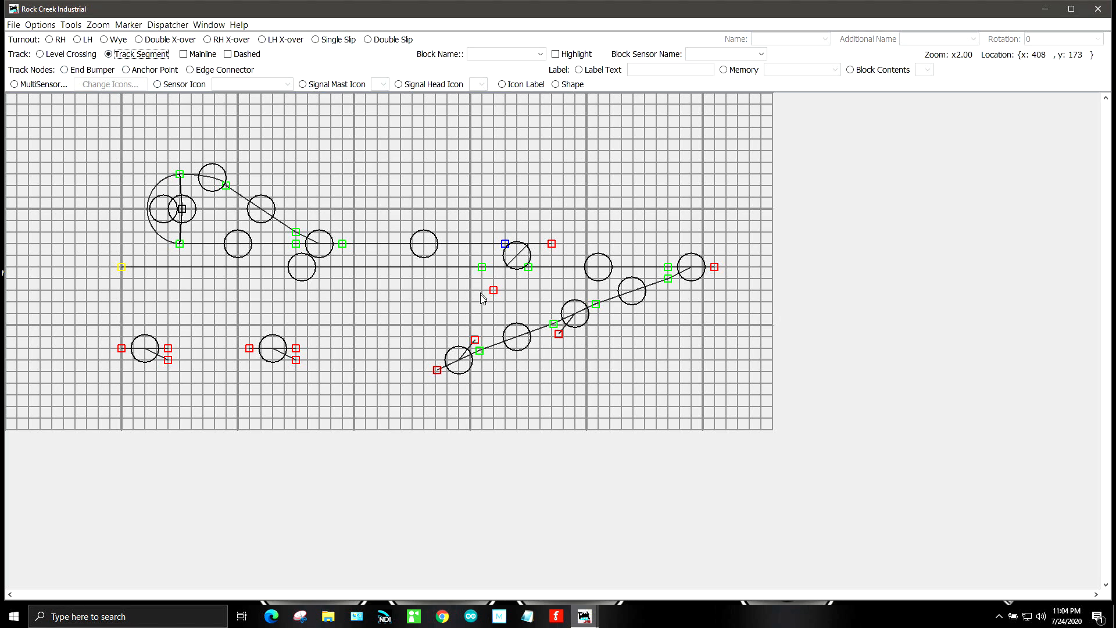
{"action": "left_click_drag", "start_coordinate": [494, 290], "coordinate": [474, 342]}
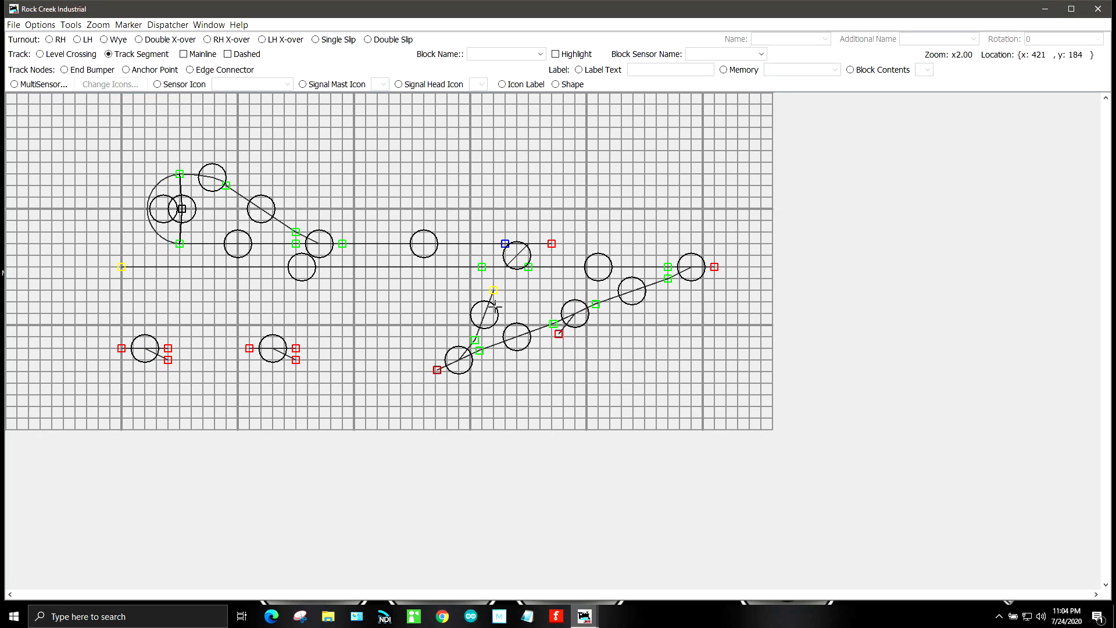
Step: Change the track segment between the new anchor point and turnout TO2 to an Ellipse curve
{"action": "right_click", "coordinate": [483, 319]}
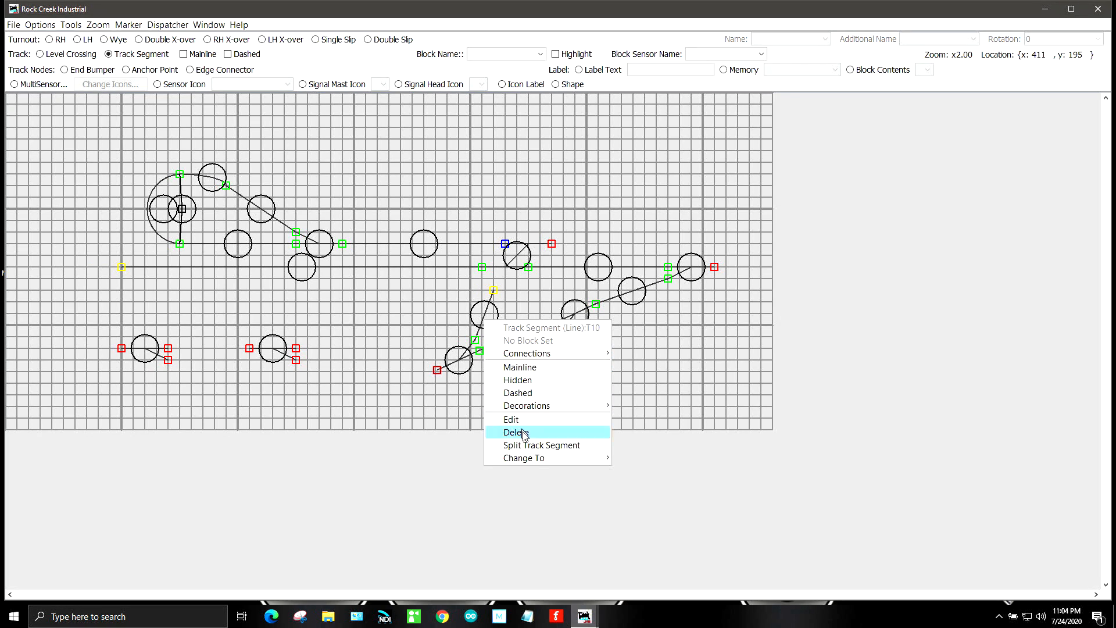
{"action": "mouse_move", "coordinate": [535, 463]}
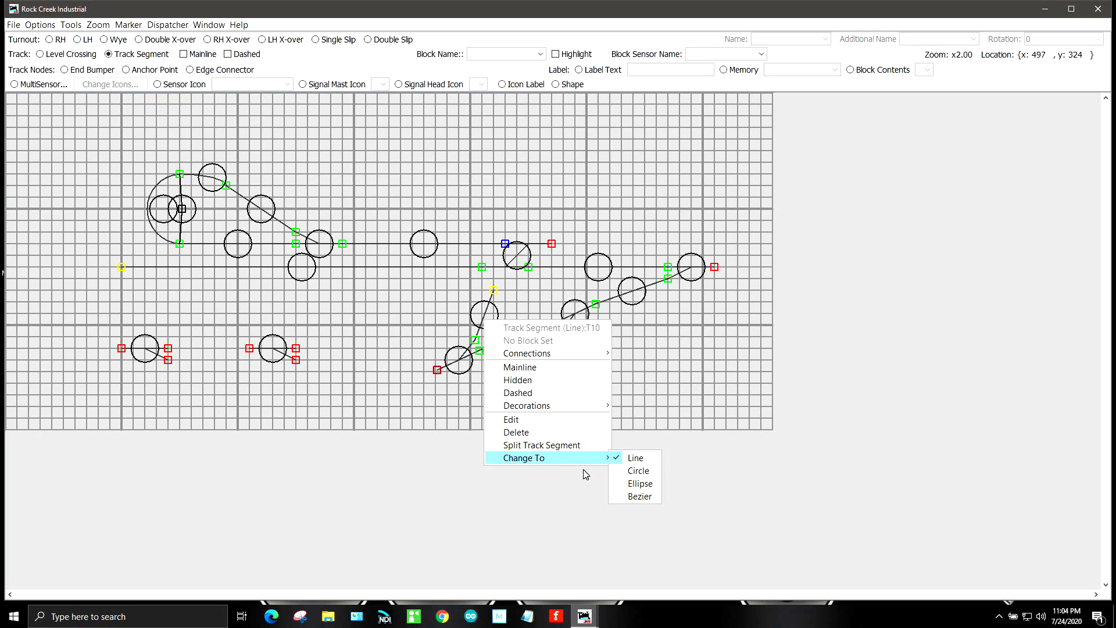
{"action": "left_click", "coordinate": [642, 484]}
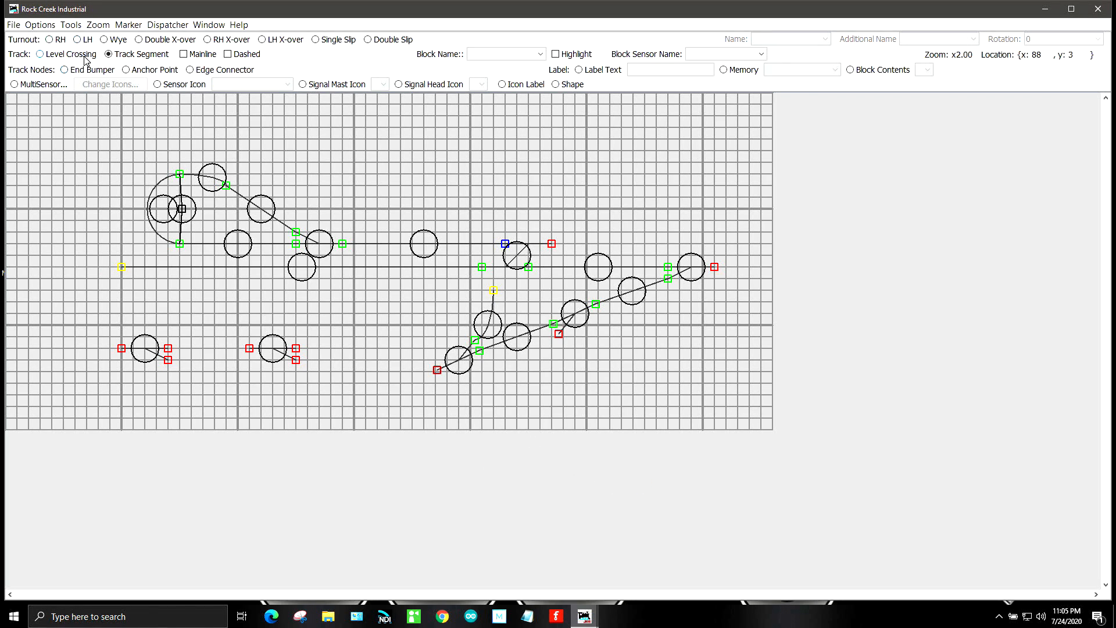
Step: At x4.0 zoom, raise the curved segment's anchor point to two grid squares directly below the crossover's lower-left connection
{"action": "left_click", "coordinate": [98, 24]}
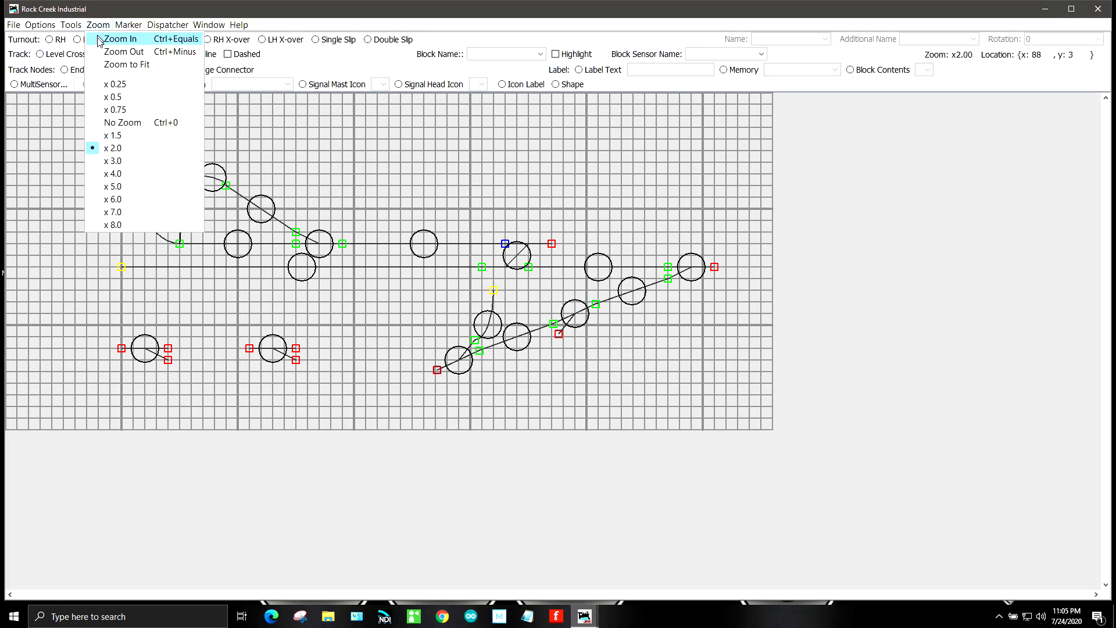
{"action": "left_click", "coordinate": [113, 173]}
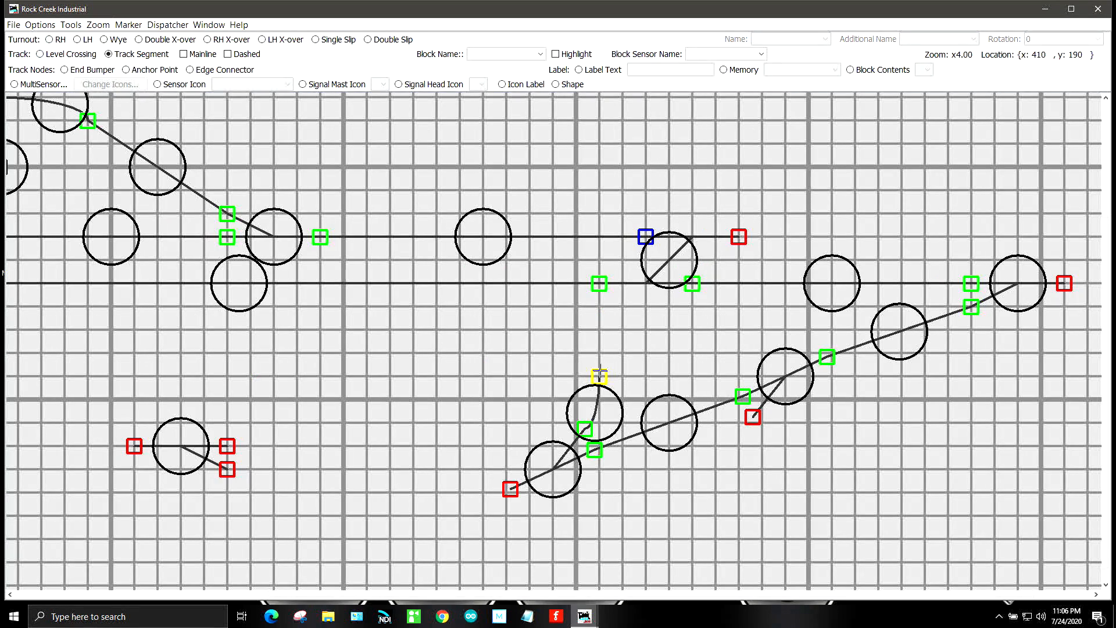
{"action": "left_click_drag", "start_coordinate": [602, 348], "coordinate": [603, 338]}
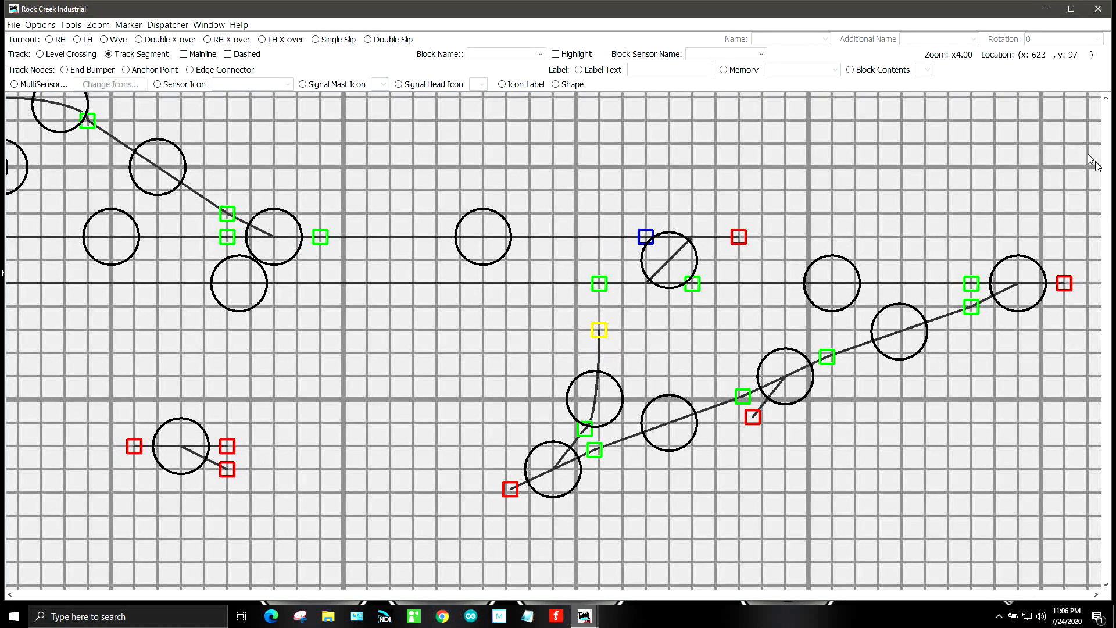
Step: At x3.0 zoom, move right-hand turnout TO7 two grid squares right and two down
{"action": "scroll", "coordinate": [1111, 271], "scroll_direction": "down", "scroll_amount": 1}
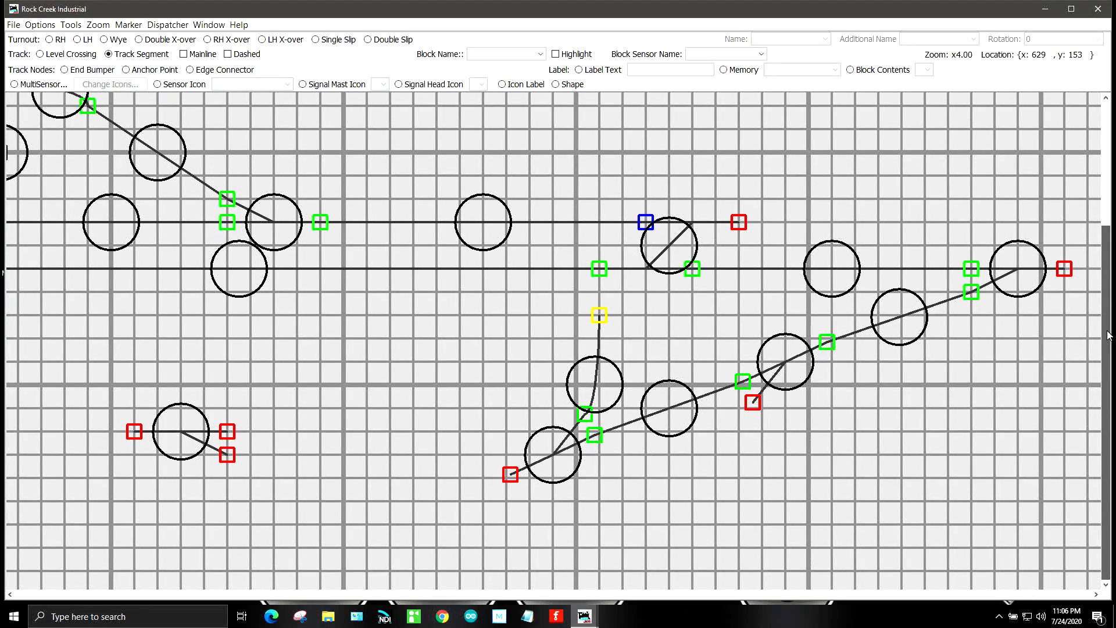
{"action": "left_click_drag", "start_coordinate": [589, 594], "coordinate": [405, 597]}
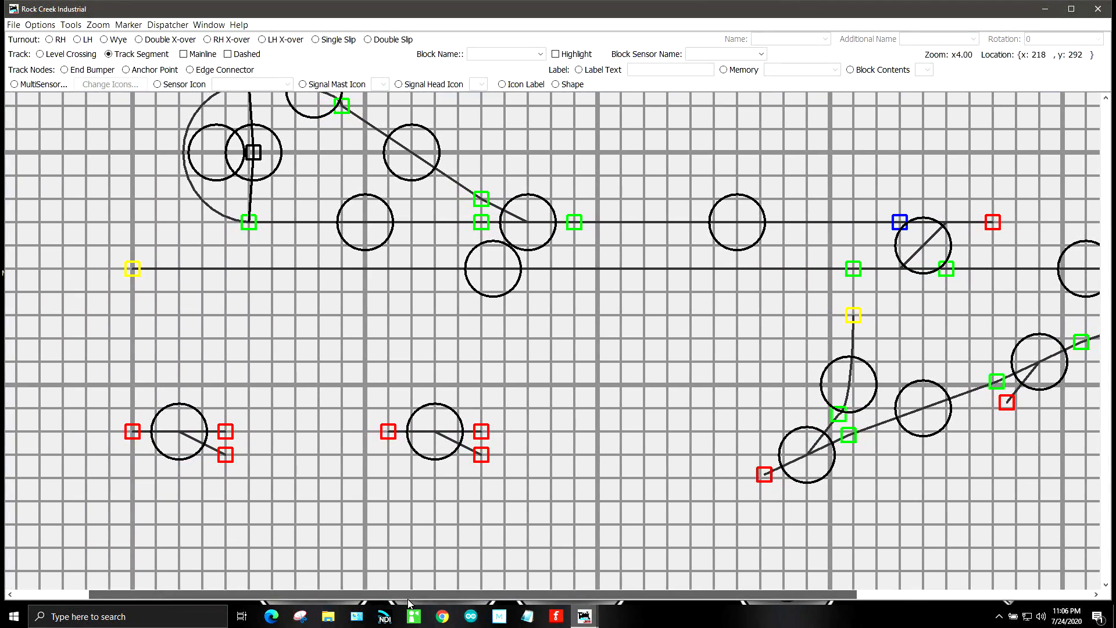
{"action": "left_click", "coordinate": [98, 24]}
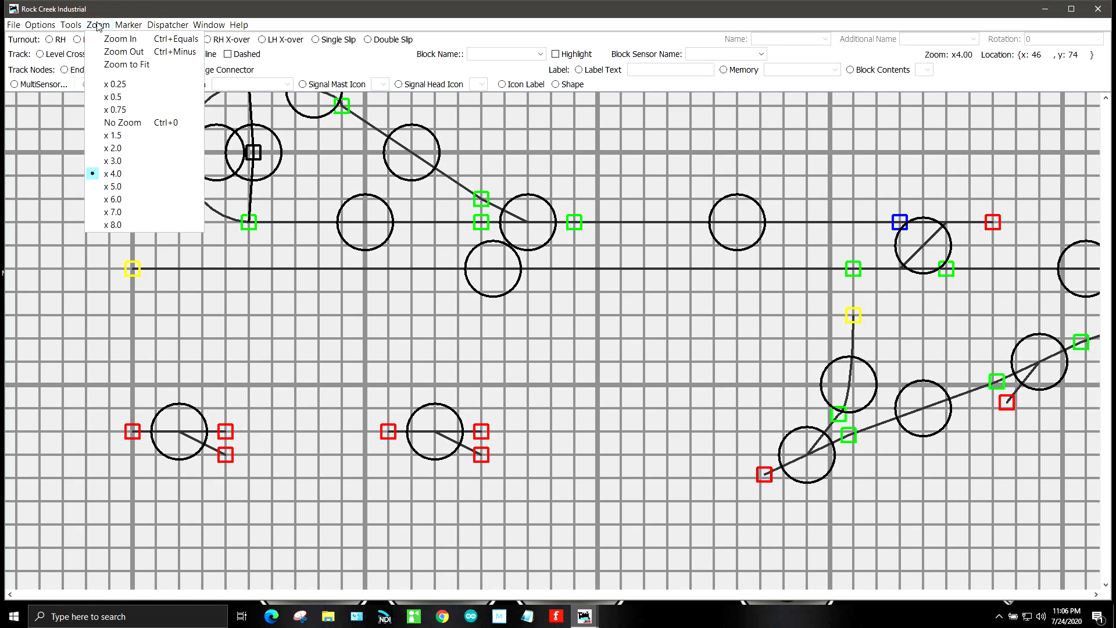
{"action": "left_click", "coordinate": [113, 161]}
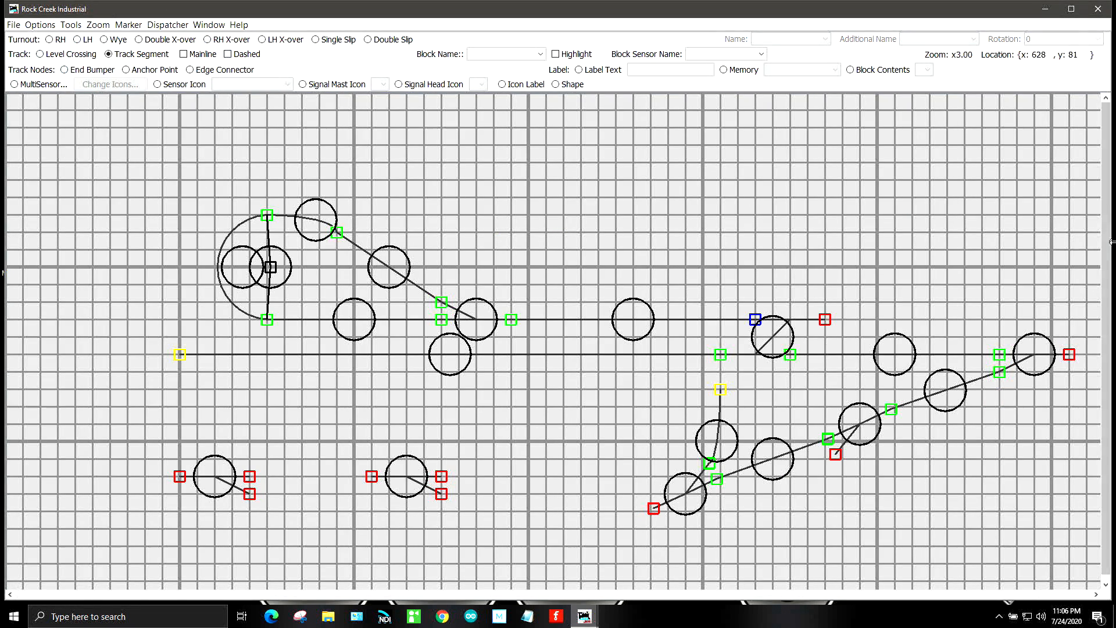
{"action": "left_click_drag", "start_coordinate": [1107, 253], "coordinate": [1107, 260]}
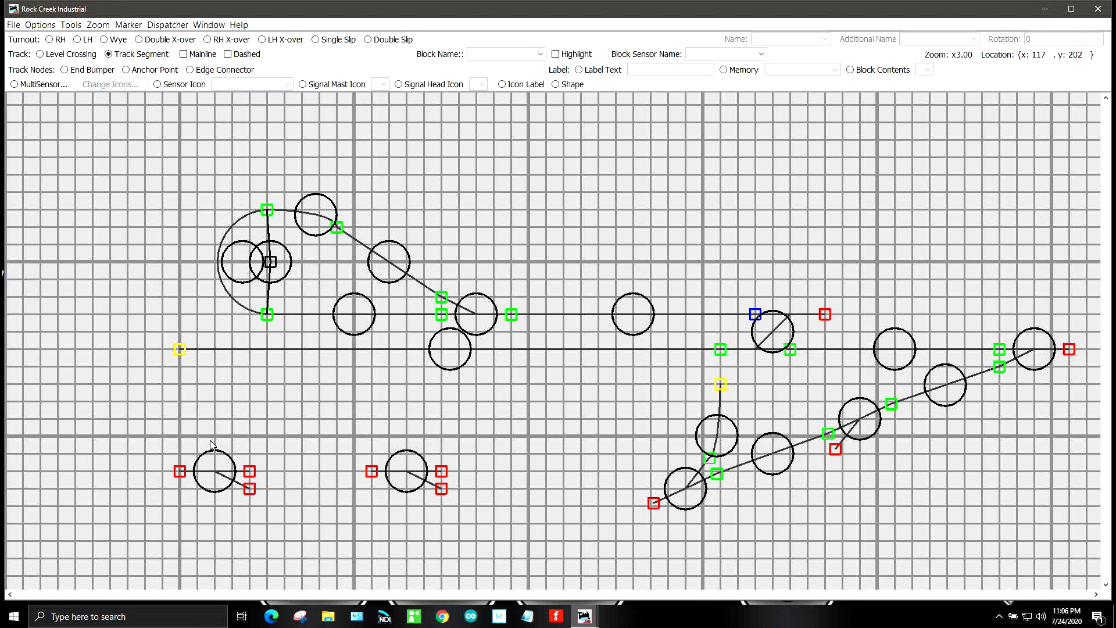
{"action": "left_click_drag", "start_coordinate": [408, 471], "coordinate": [437, 515]}
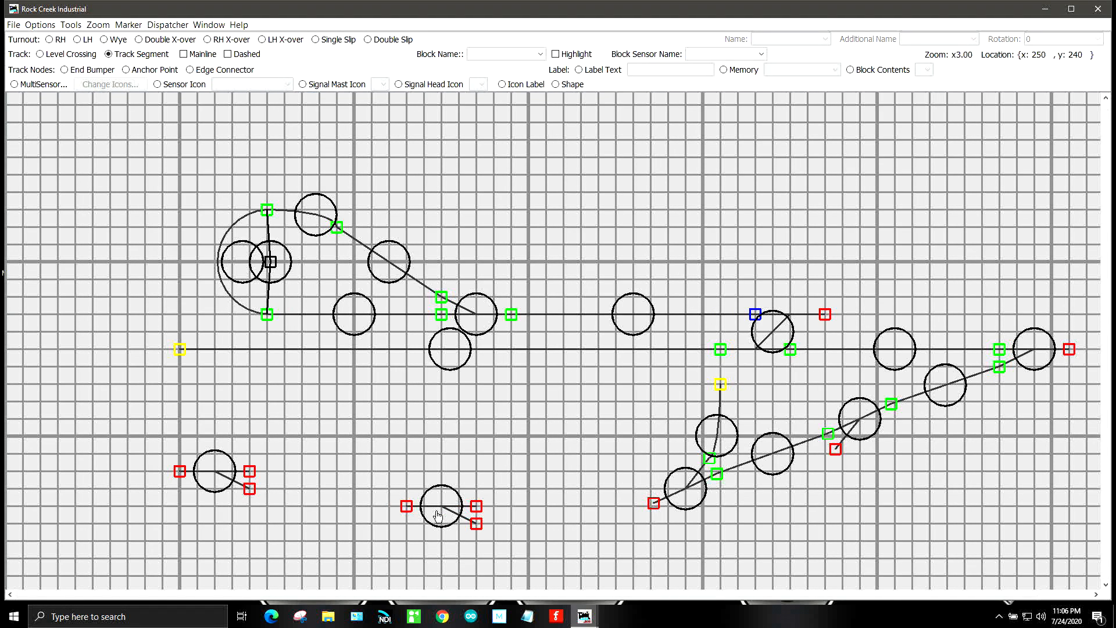
{"action": "left_click_drag", "start_coordinate": [437, 514], "coordinate": [443, 512]}
{"action": "scroll", "coordinate": [441, 508], "scroll_direction": "up", "scroll_amount": 1}
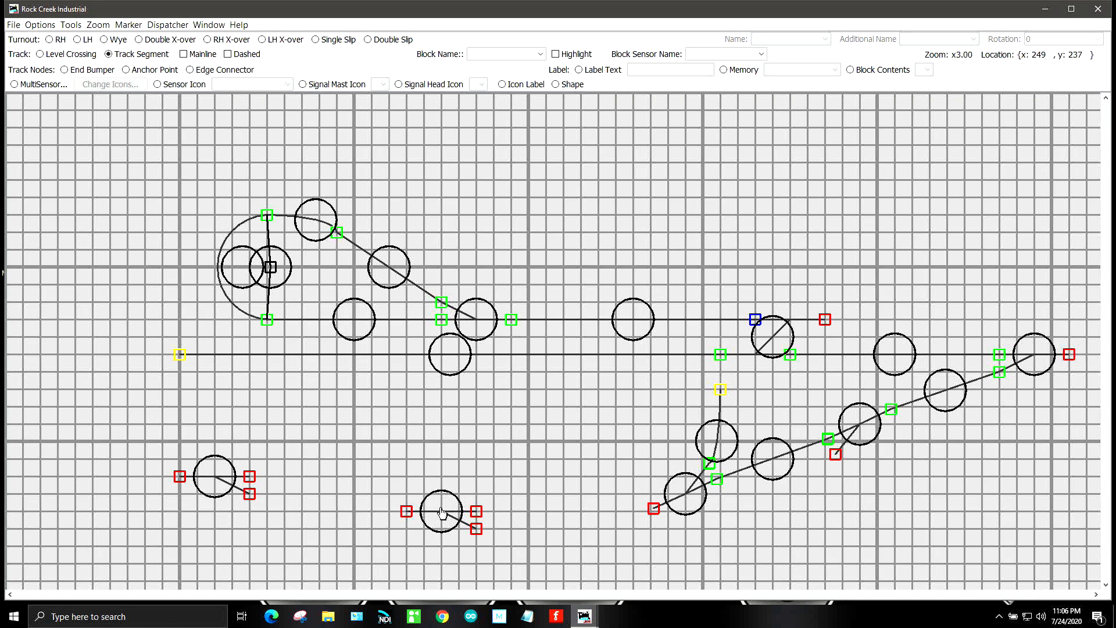
Step: Rotate right-hand turnout TO7 by -25 degrees and shift it two grid squares right
{"action": "right_click", "coordinate": [442, 511]}
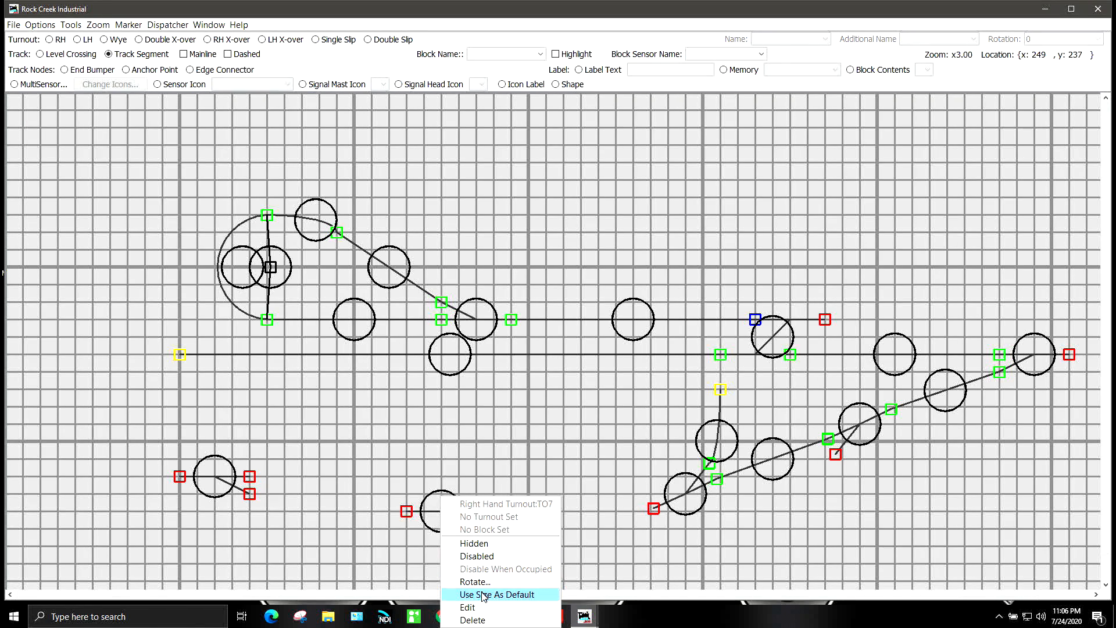
{"action": "scroll", "coordinate": [483, 575], "scroll_direction": "down", "scroll_amount": 5}
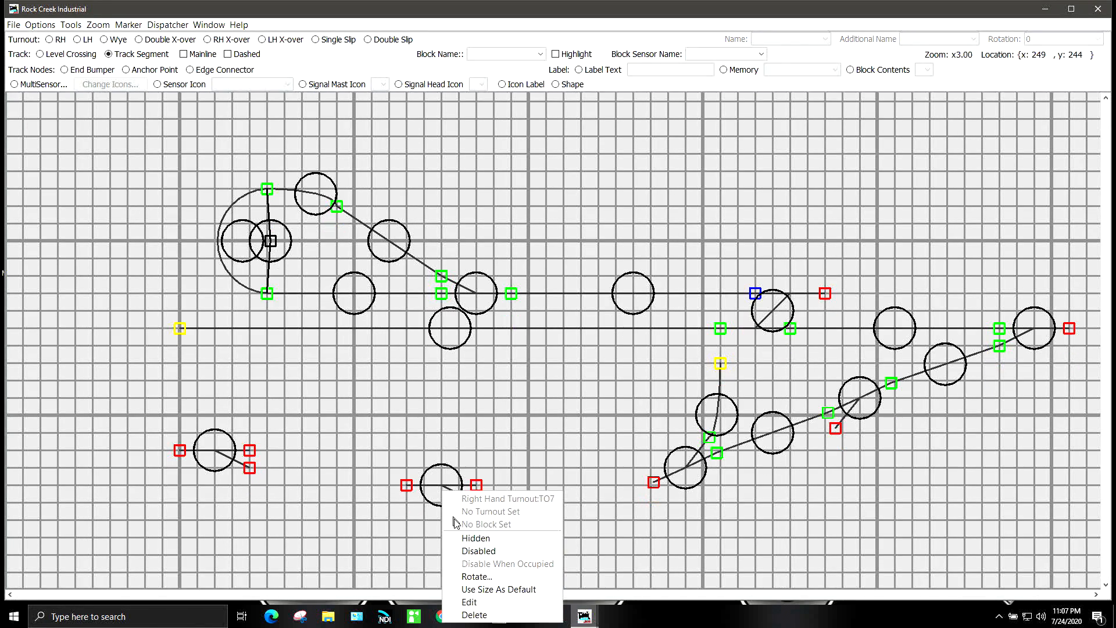
{"action": "left_click", "coordinate": [469, 576]}
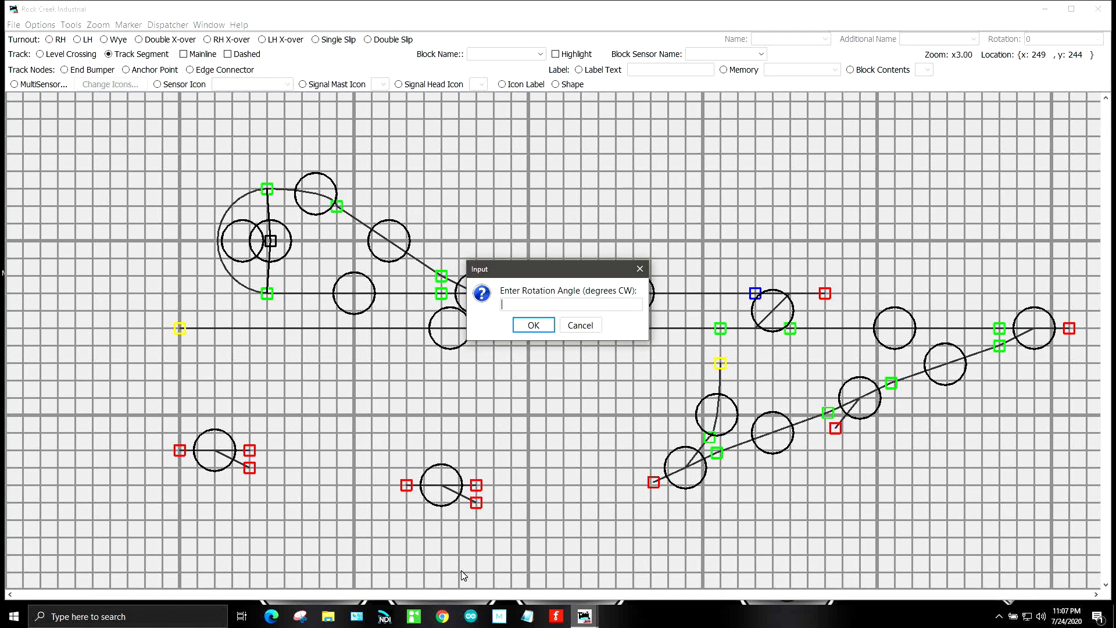
{"action": "type", "text": "-25"}
{"action": "key", "text": "Return"}
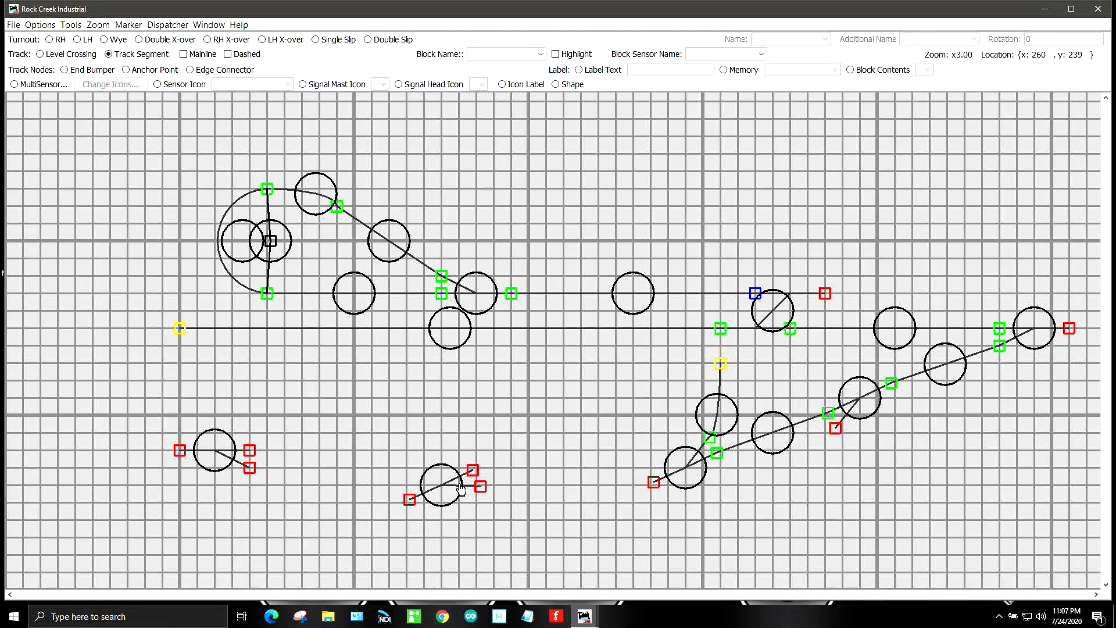
{"action": "left_click_drag", "start_coordinate": [455, 486], "coordinate": [489, 484]}
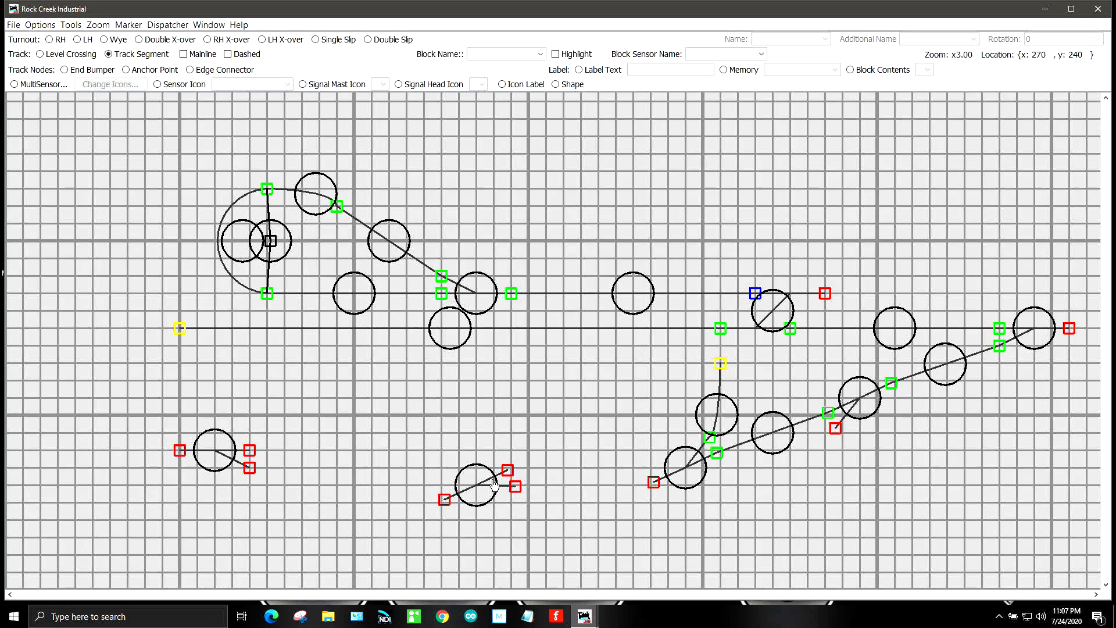
Step: Move right-hand turnout TO6 six grid squares right and four down, below and left of TO7
{"action": "scroll", "coordinate": [497, 486], "scroll_direction": "up", "scroll_amount": 1}
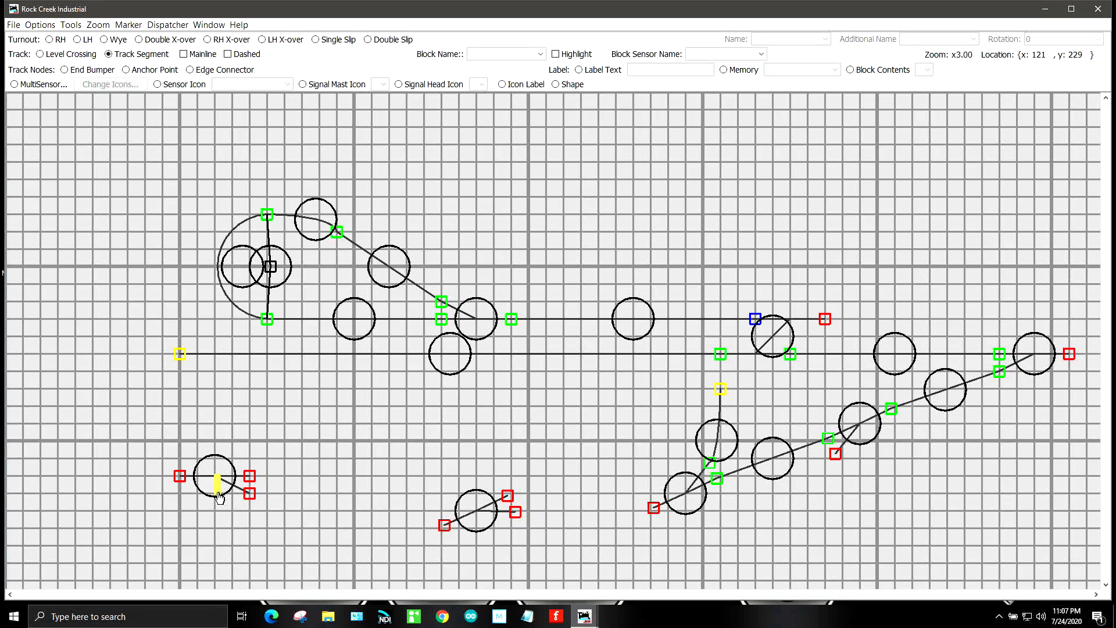
{"action": "right_click", "coordinate": [220, 480]}
{"action": "left_click", "coordinate": [217, 480]}
{"action": "left_click_drag", "start_coordinate": [221, 480], "coordinate": [322, 550]}
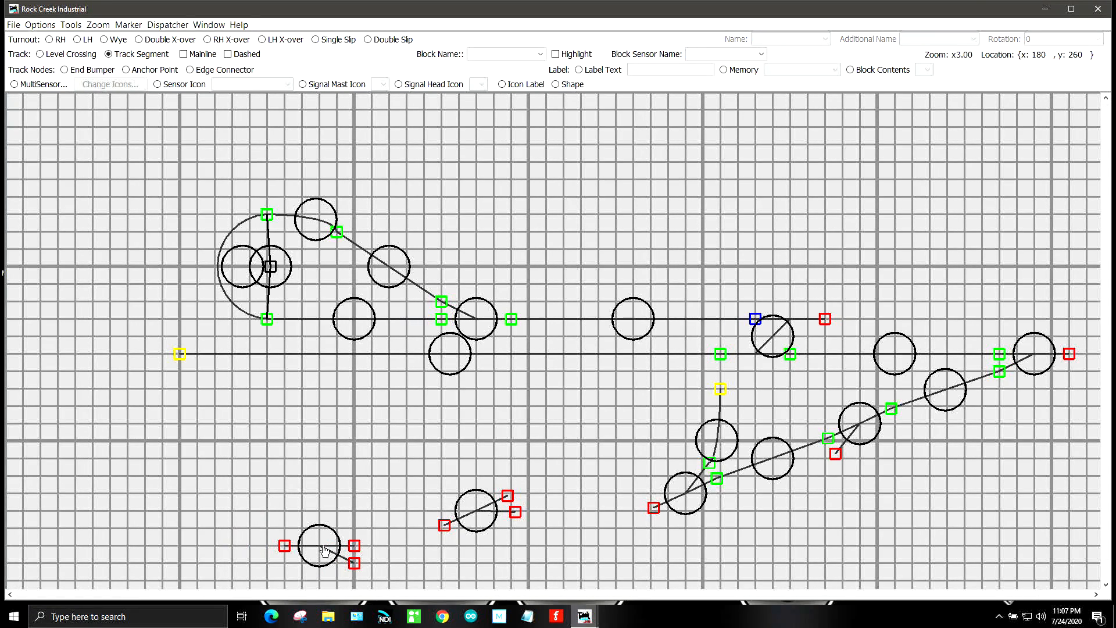
Step: Rotate right-hand turnout TO6 by -25 degrees and move it two grid squares further down
{"action": "right_click", "coordinate": [324, 550]}
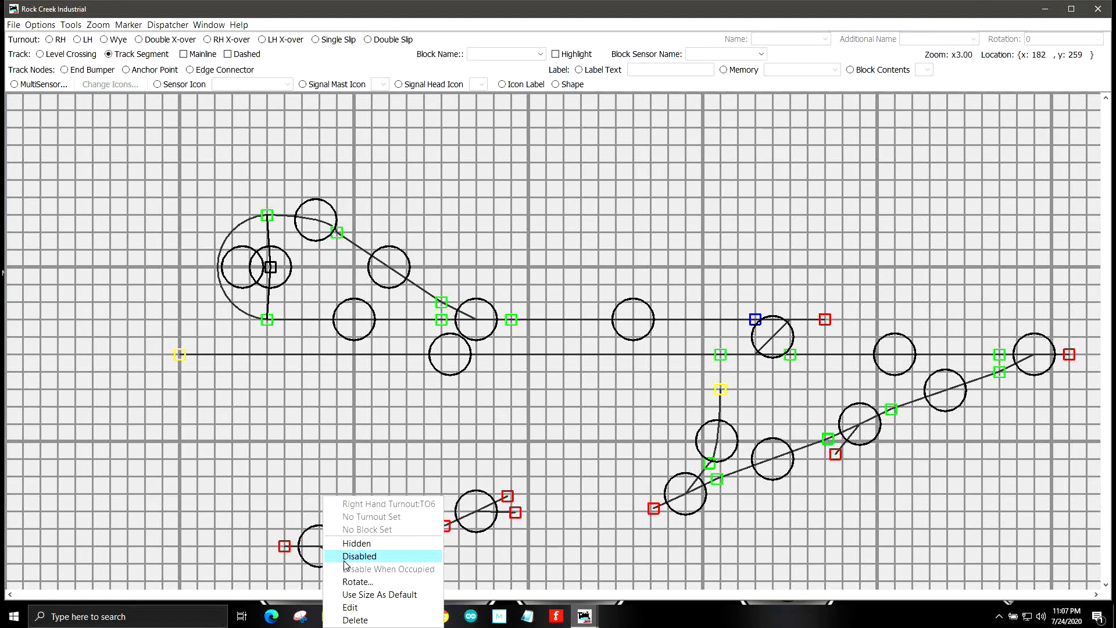
{"action": "left_click", "coordinate": [358, 582]}
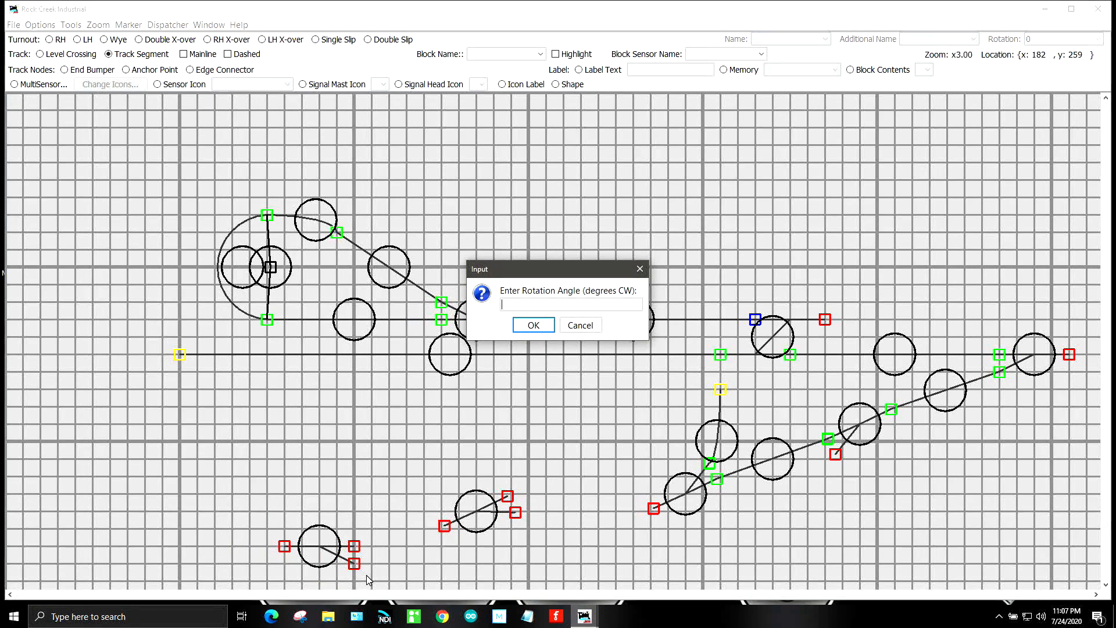
{"action": "type", "text": "-25"}
{"action": "key", "text": "Return"}
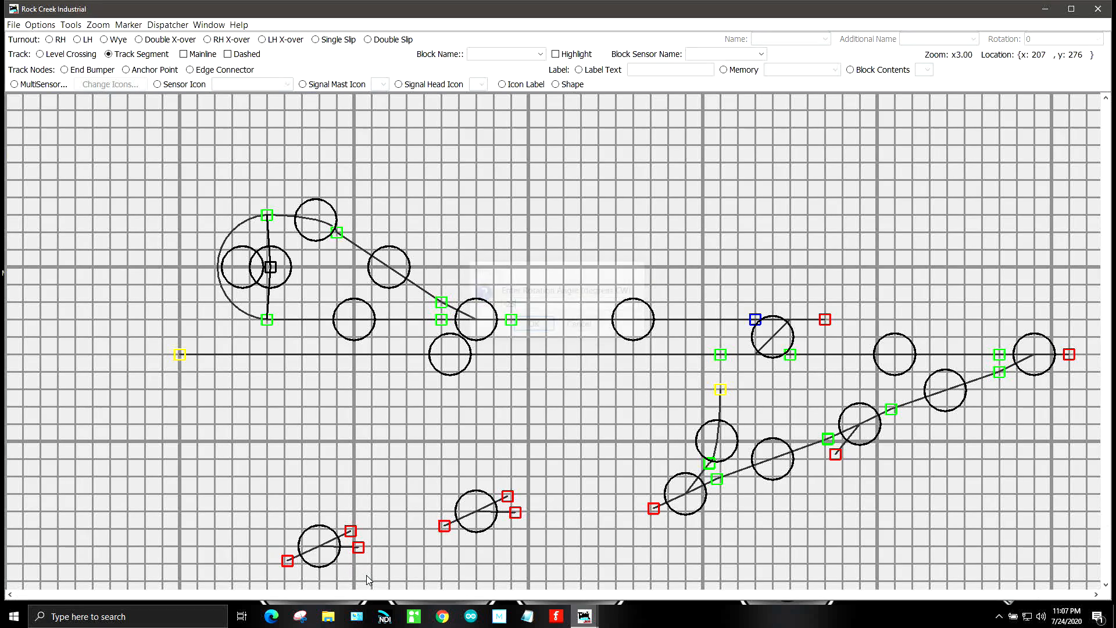
{"action": "scroll", "coordinate": [258, 534], "scroll_direction": "down", "scroll_amount": 3}
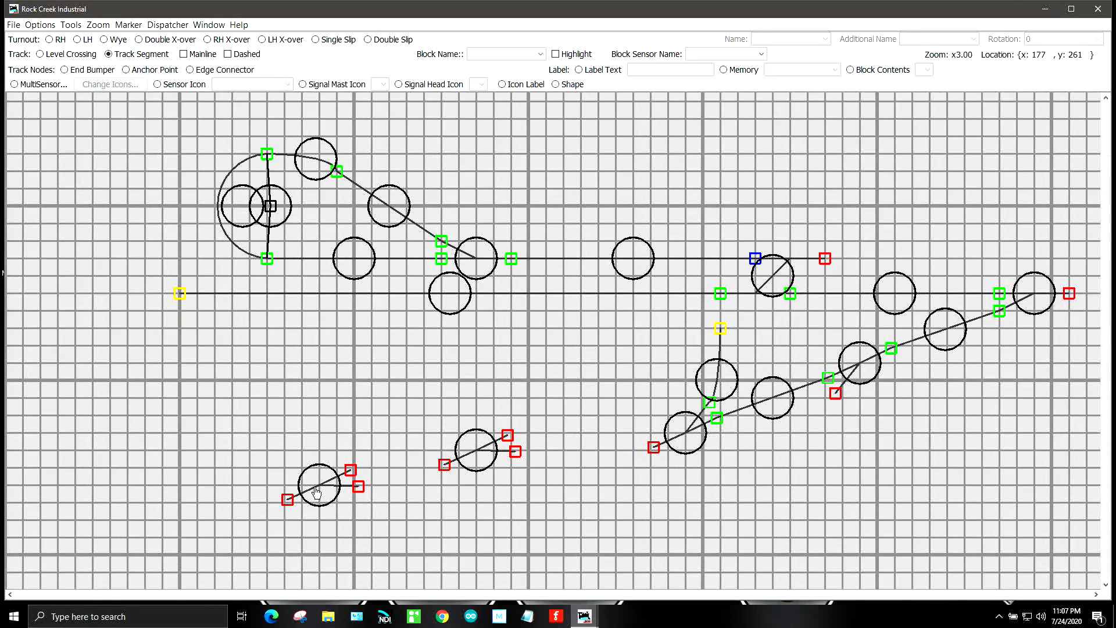
{"action": "left_click_drag", "start_coordinate": [316, 493], "coordinate": [324, 519]}
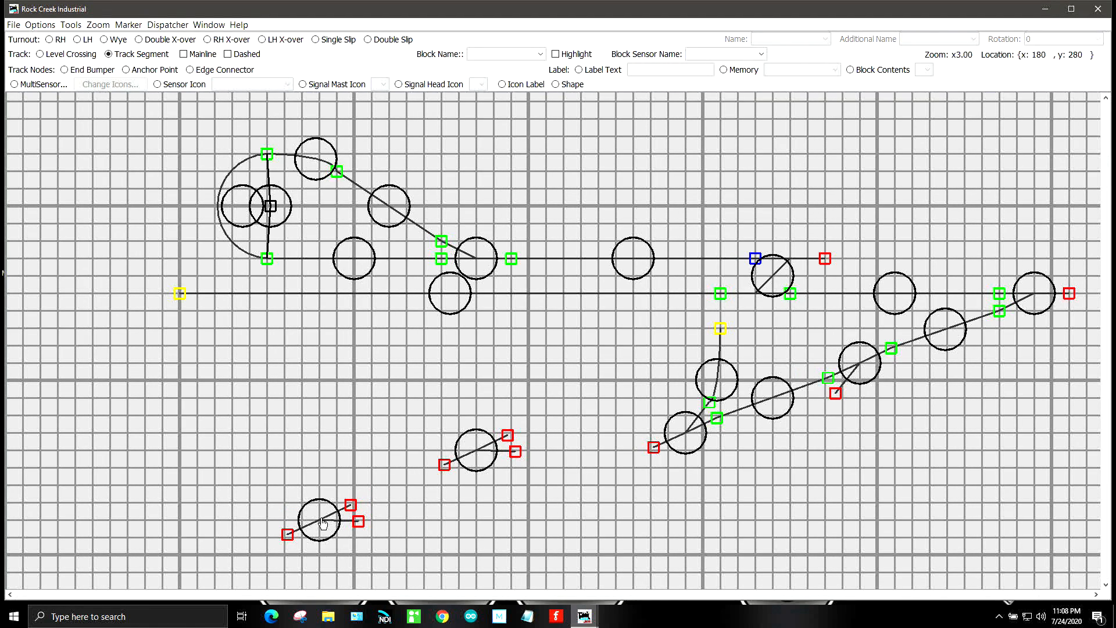
Step: Connect TO7's lower-right leg to TO2's open left end, and TO6's upper-right leg to TO7's left end, with track segments
{"action": "scroll", "coordinate": [323, 523], "scroll_direction": "up", "scroll_amount": 3}
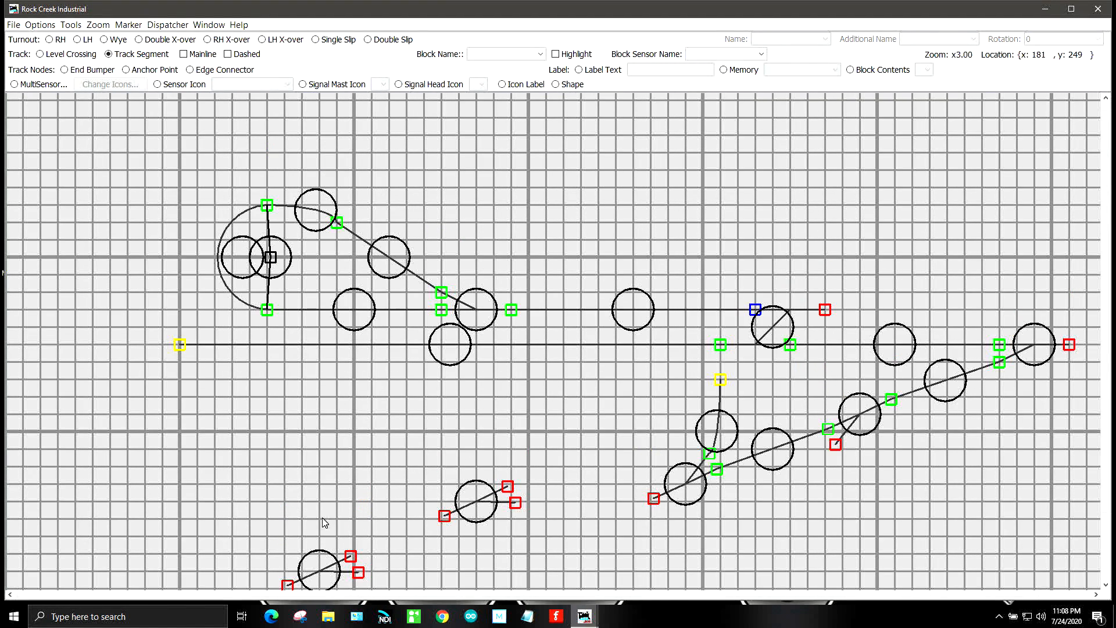
{"action": "left_click_drag", "start_coordinate": [1107, 300], "coordinate": [1107, 388]}
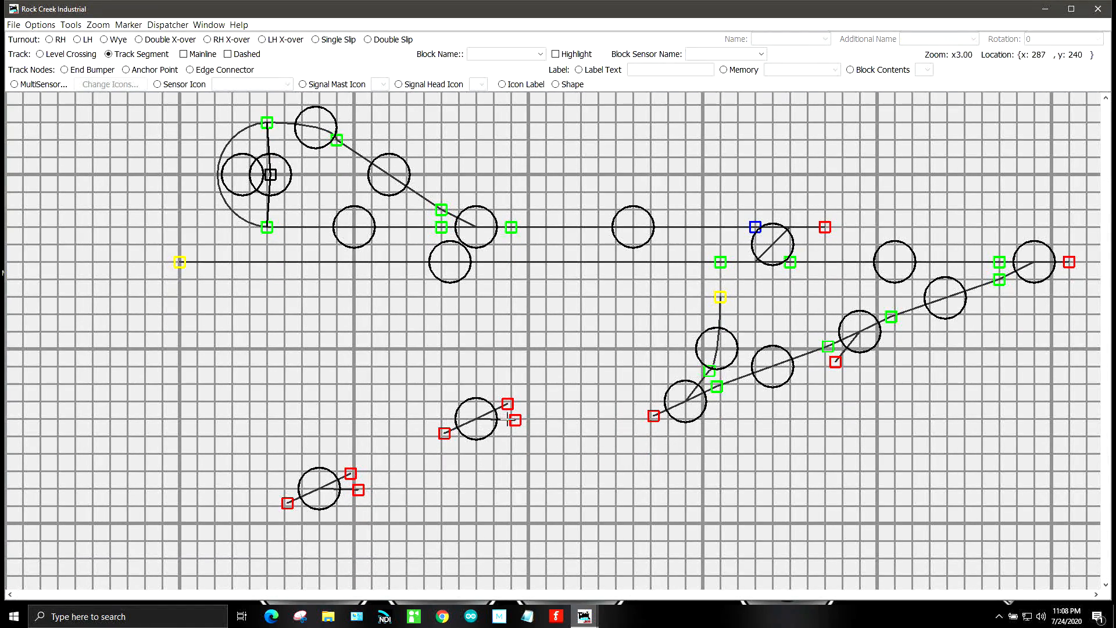
{"action": "left_click_drag", "start_coordinate": [515, 420], "coordinate": [653, 416]}
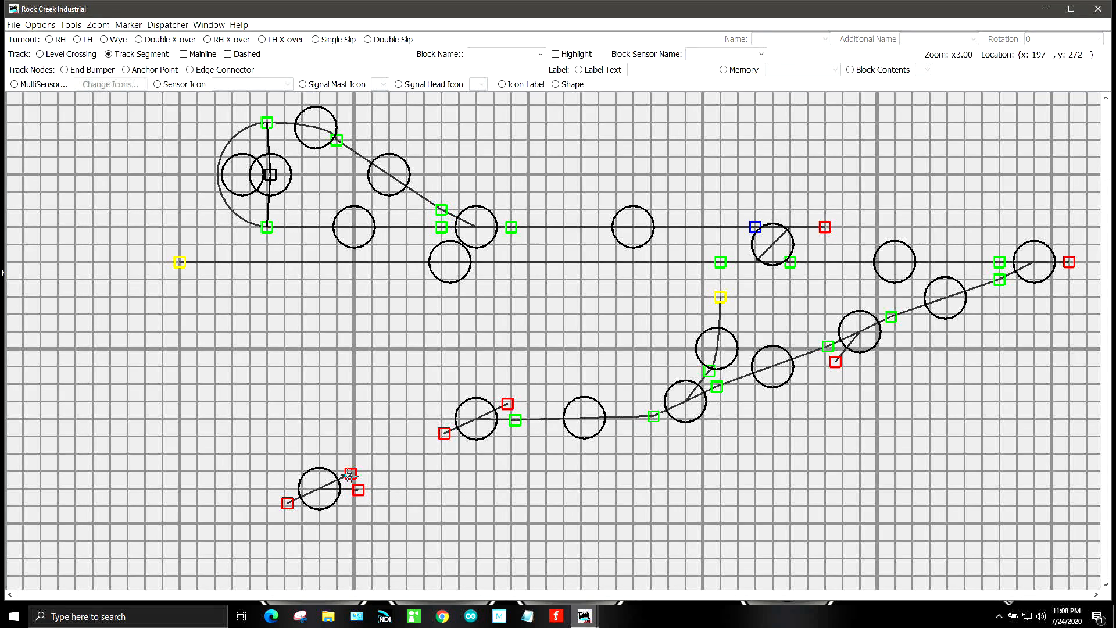
{"action": "left_click_drag", "start_coordinate": [354, 468], "coordinate": [445, 435]}
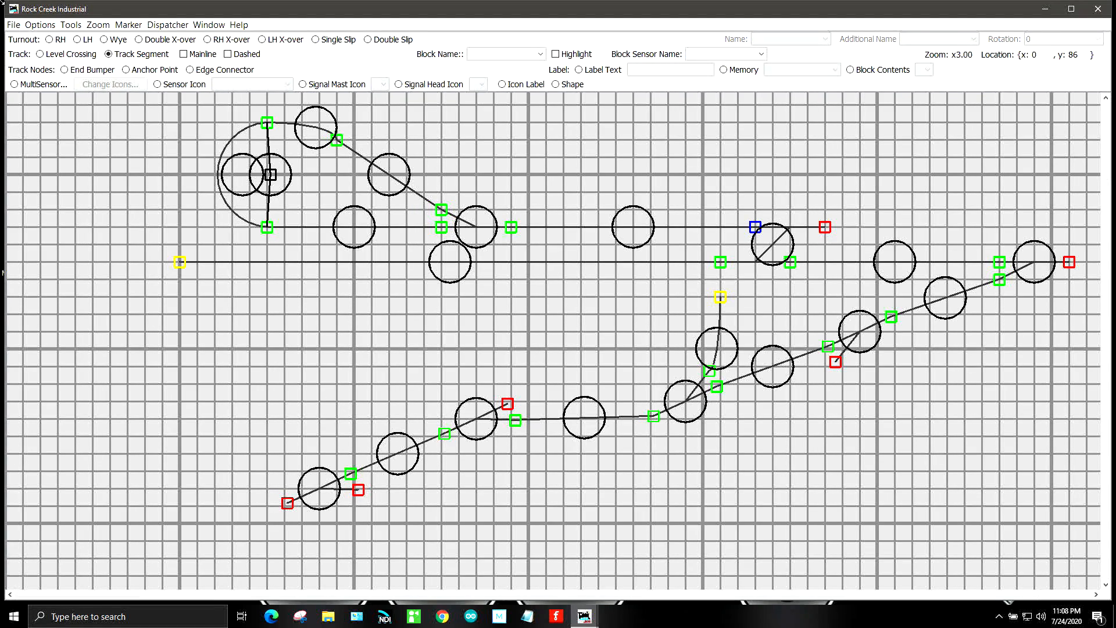
Step: Place anchor points above right of TO7, below left of TO6, and in line with TO6's lower-right leg for the open track ends
{"action": "left_click", "coordinate": [126, 70]}
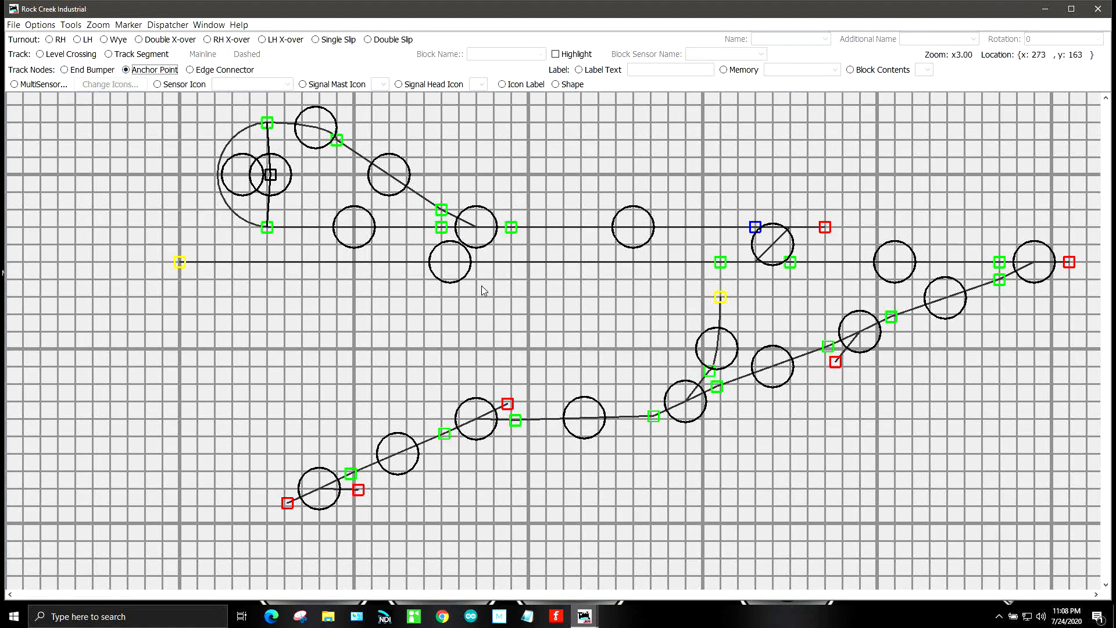
{"action": "left_click", "coordinate": [615, 351]}
{"action": "scroll", "coordinate": [183, 551], "scroll_direction": "up", "scroll_amount": 3}
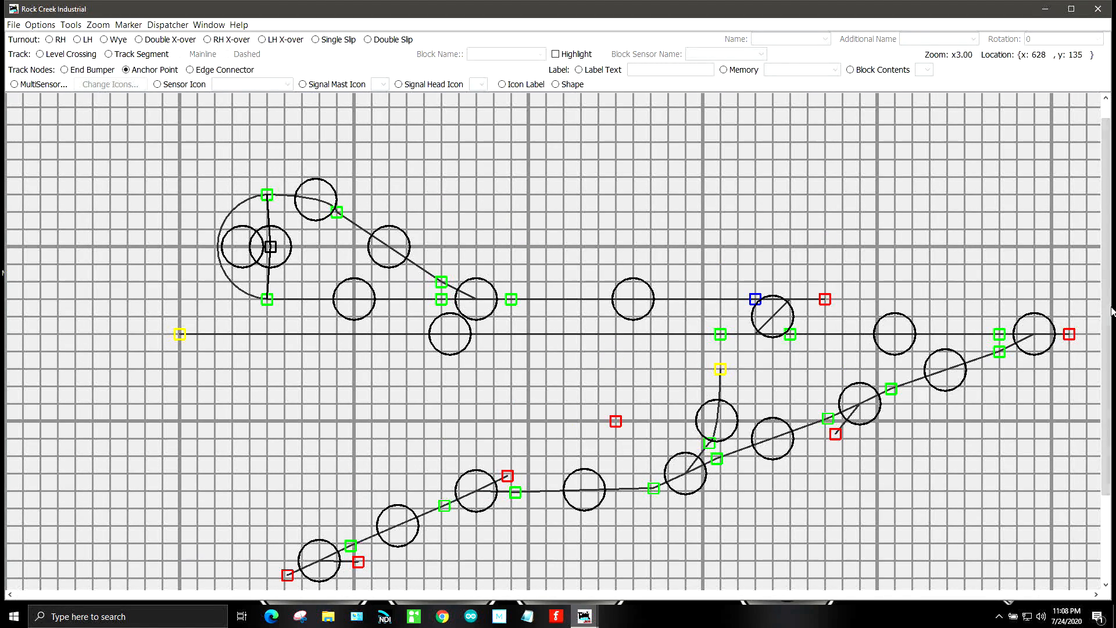
{"action": "left_click_drag", "start_coordinate": [1109, 315], "coordinate": [1106, 453]}
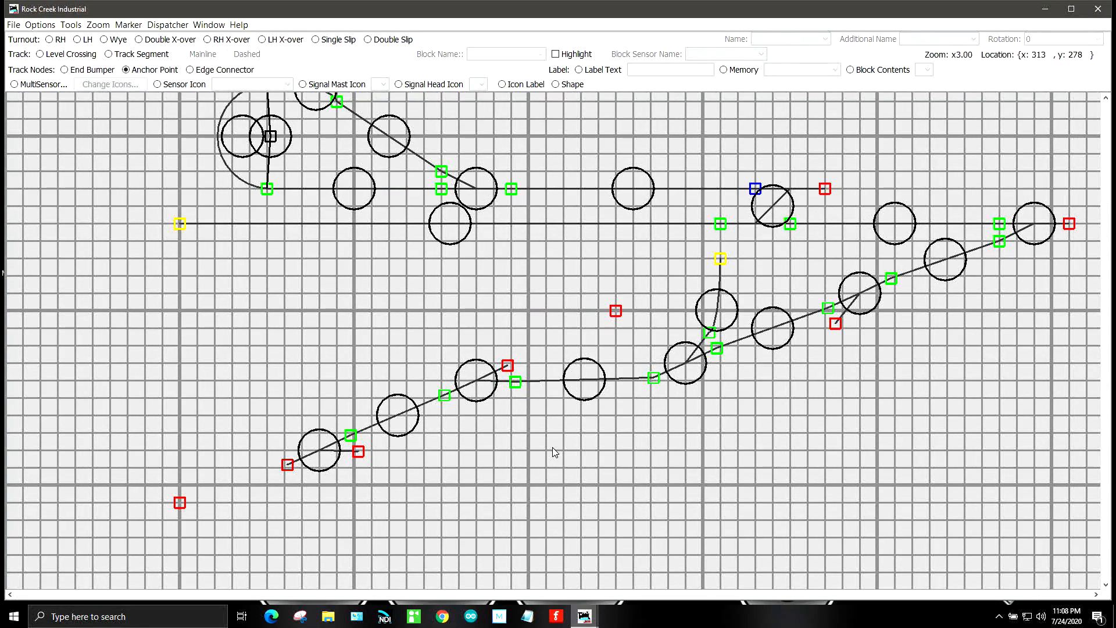
{"action": "left_click", "coordinate": [599, 451]}
{"action": "left_click", "coordinate": [580, 327]}
Step: Draw track segments from TO7's upper-right leg, TO6's left end and TO6's lower-right leg to their anchor points
{"action": "left_click", "coordinate": [114, 54]}
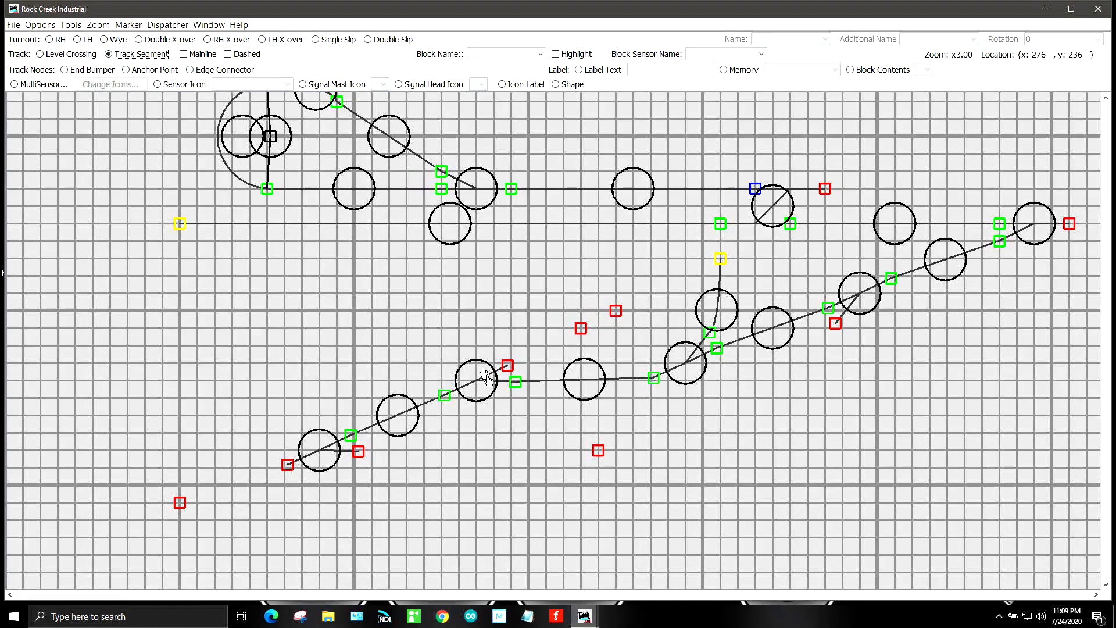
{"action": "left_click_drag", "start_coordinate": [507, 365], "coordinate": [580, 328]}
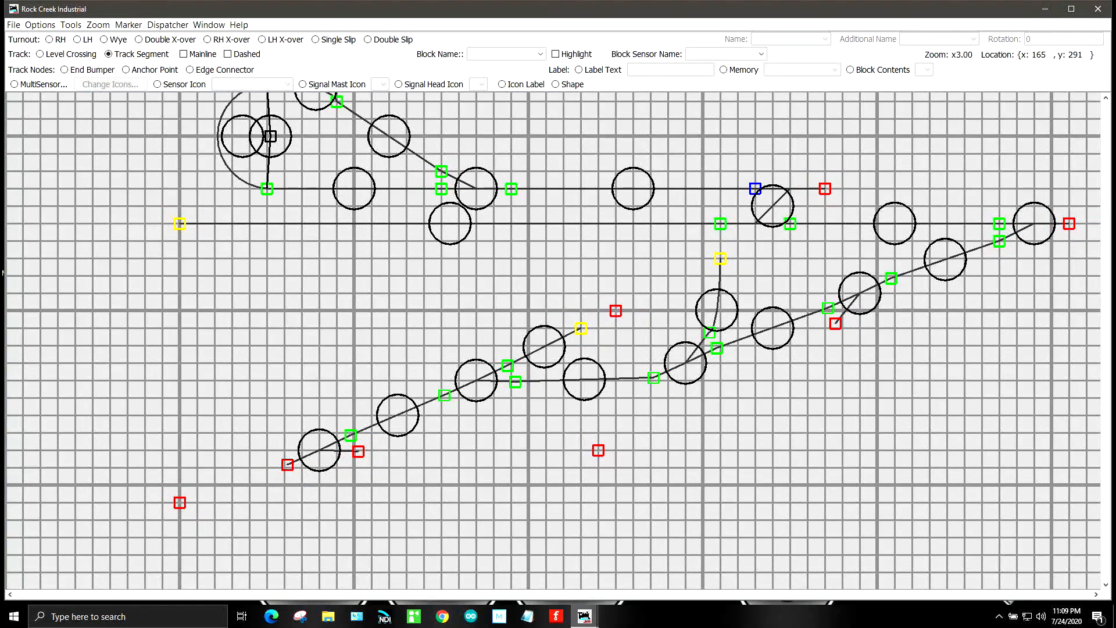
{"action": "left_click_drag", "start_coordinate": [287, 465], "coordinate": [180, 503]}
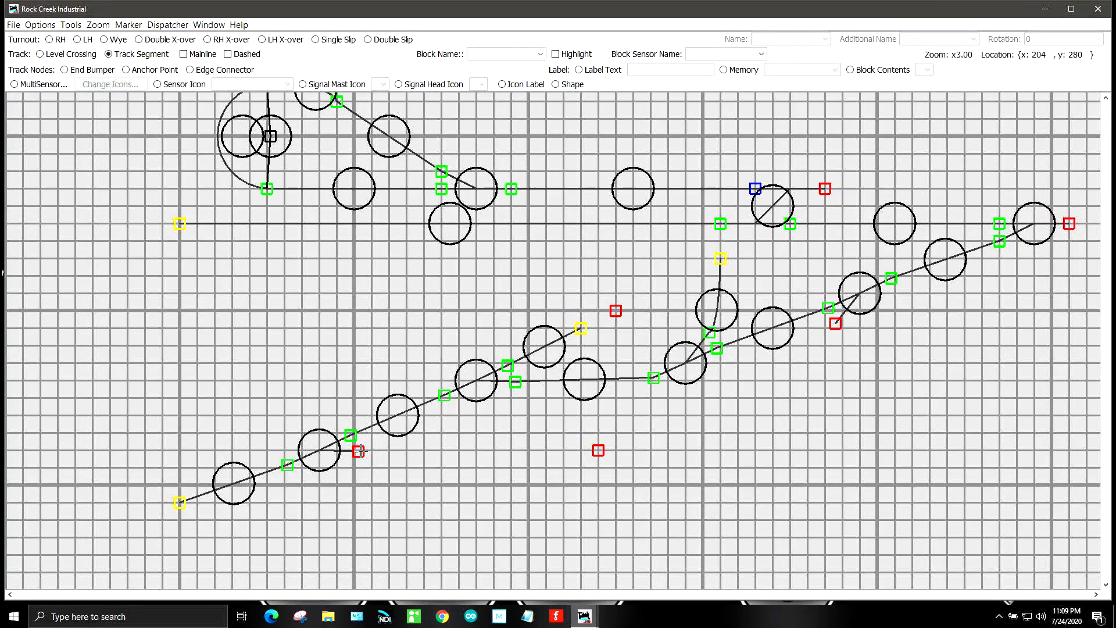
{"action": "left_click_drag", "start_coordinate": [358, 451], "coordinate": [597, 451]}
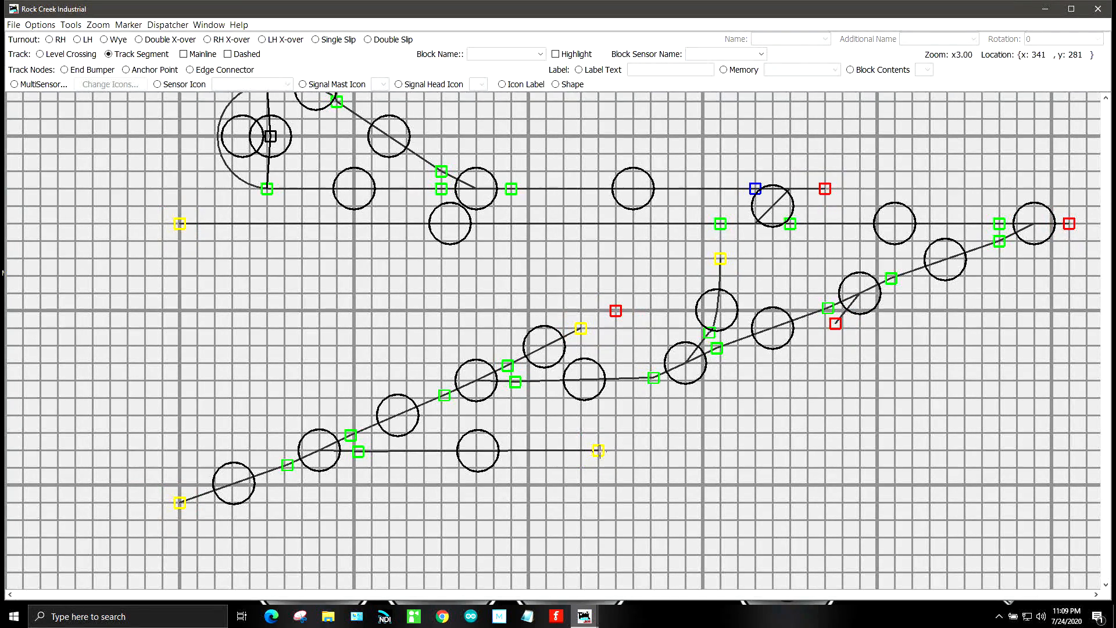
Step: Connect the anchor point right of TO6 to the open lower leg of the diagonal lead's turnout, and move that anchor six grid squares right
{"action": "left_click_drag", "start_coordinate": [598, 450], "coordinate": [837, 324]}
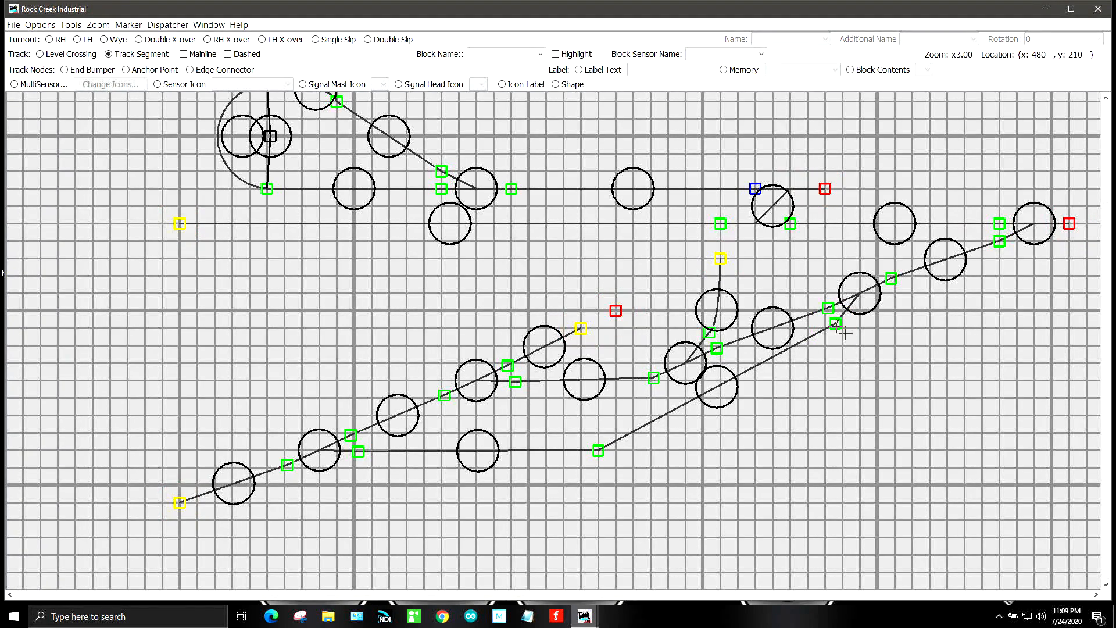
{"action": "left_click_drag", "start_coordinate": [599, 450], "coordinate": [703, 449]}
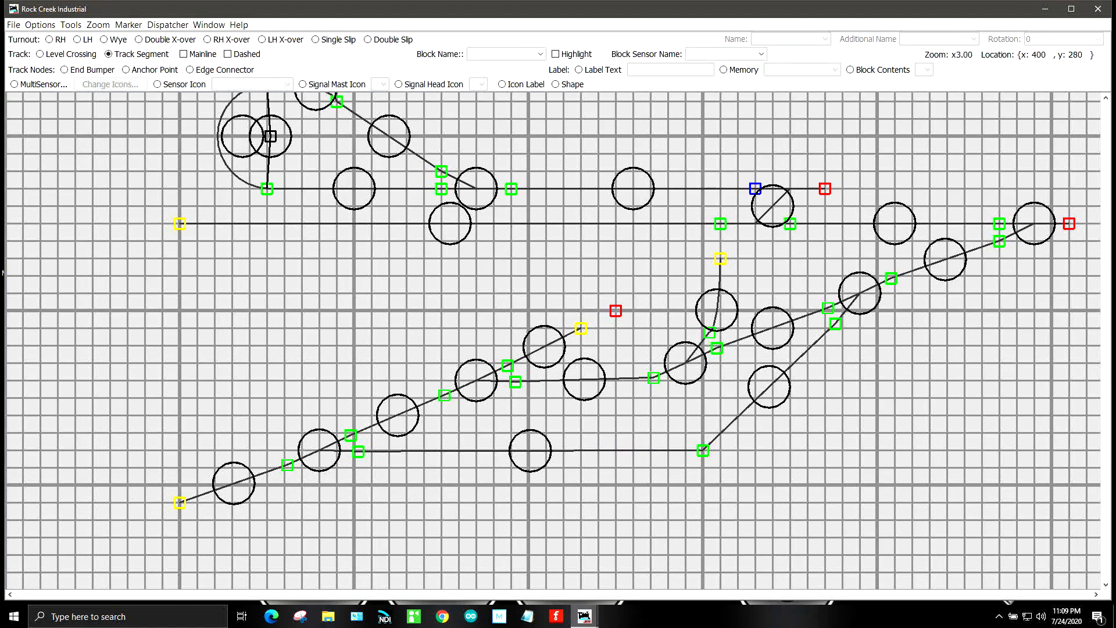
Step: Delete the unused anchor points A6 and A9, and move the anchor ending TO7's upper track three grid squares right and one up
{"action": "left_click", "coordinate": [103, 27]}
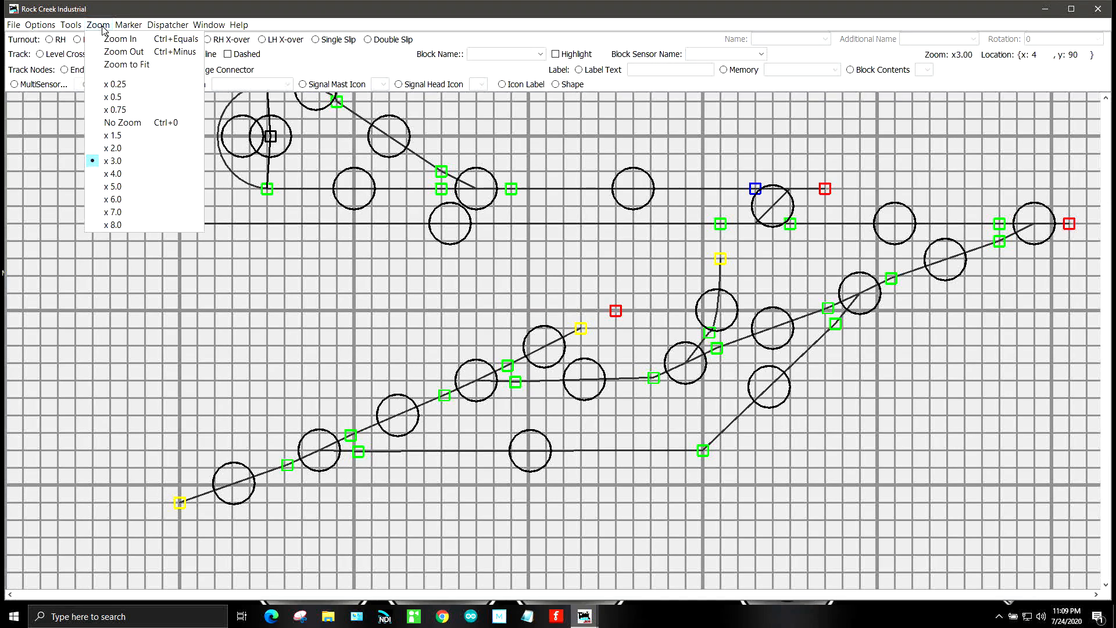
{"action": "left_click", "coordinate": [114, 148]}
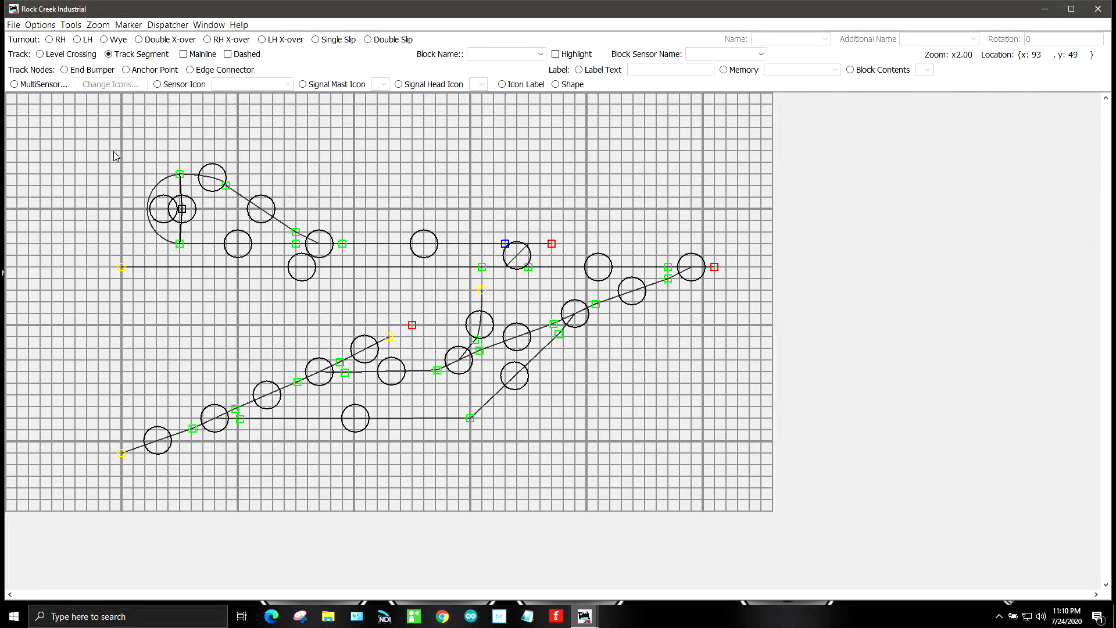
{"action": "right_click", "coordinate": [412, 324]}
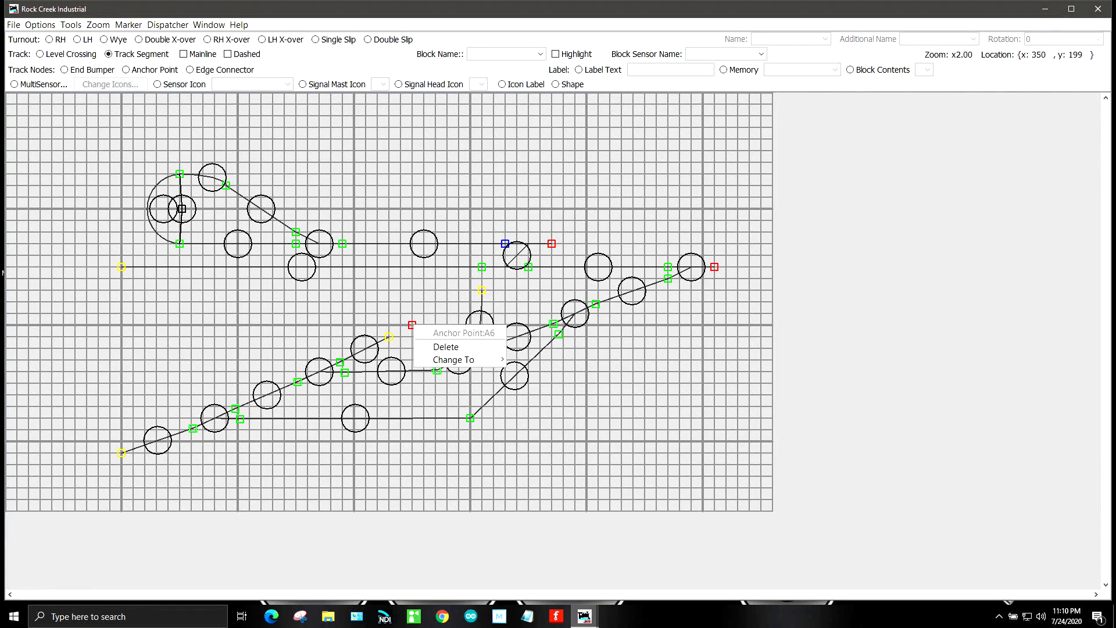
{"action": "left_click", "coordinate": [442, 346]}
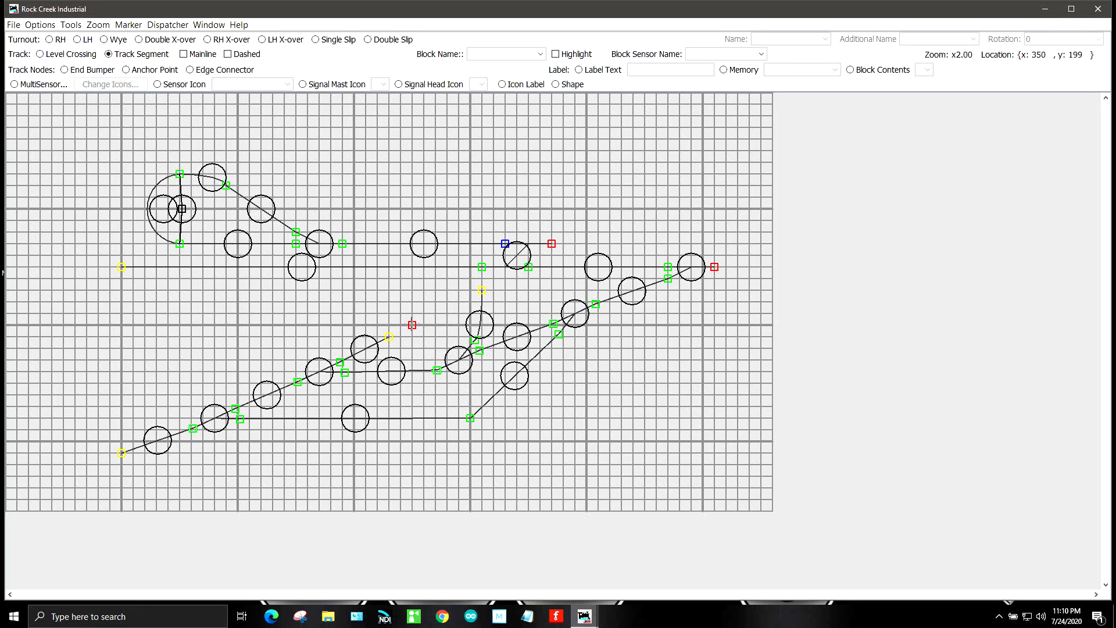
{"action": "right_click", "coordinate": [412, 324]}
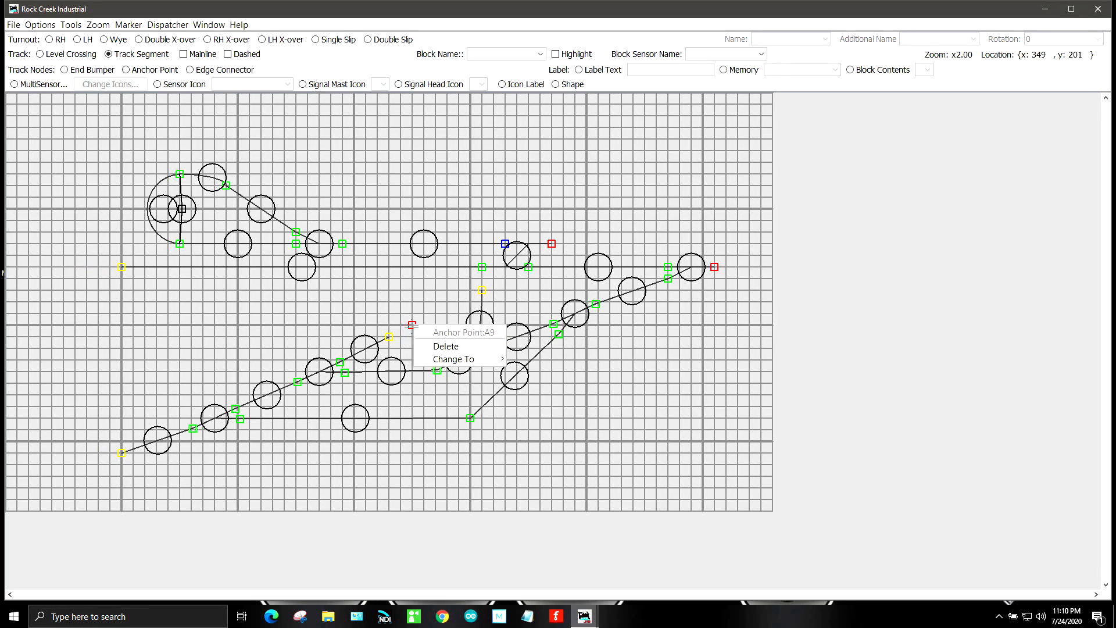
{"action": "left_click", "coordinate": [440, 347]}
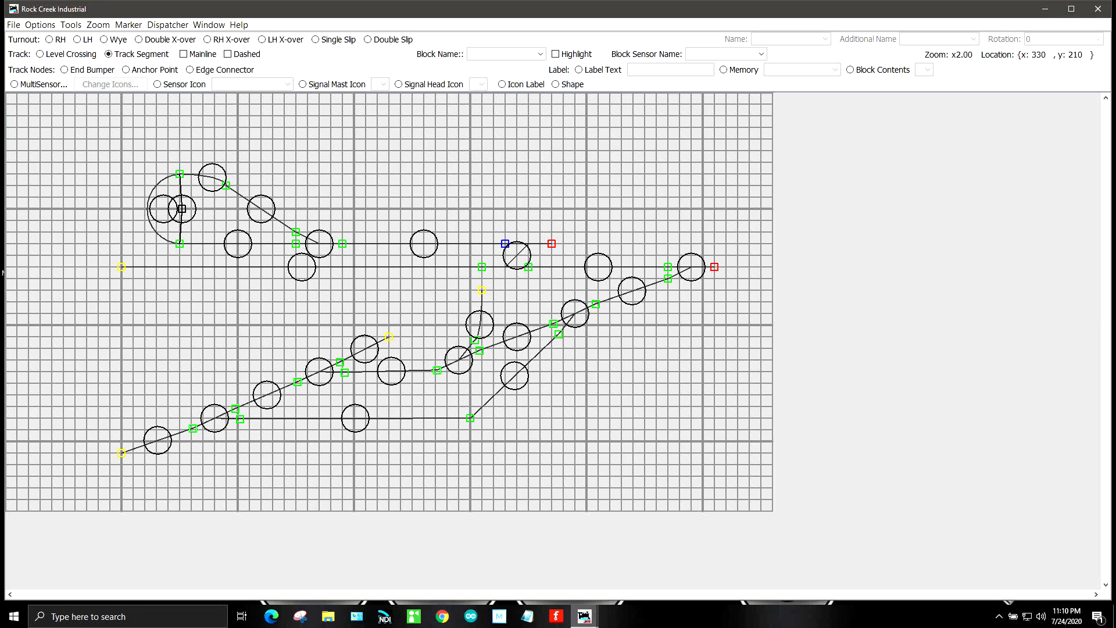
{"action": "left_click_drag", "start_coordinate": [388, 337], "coordinate": [418, 319]}
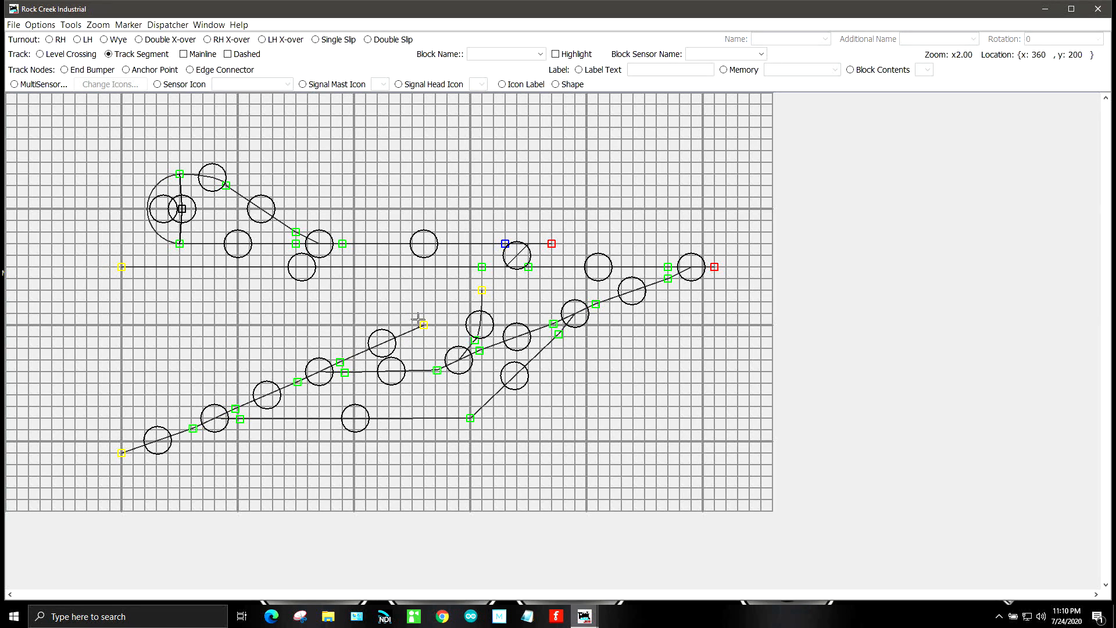
Step: Place two anchor points at the layout's right edge and connect the crossover's upper-right end and the far-right turnout's open end to them
{"action": "left_click", "coordinate": [127, 70]}
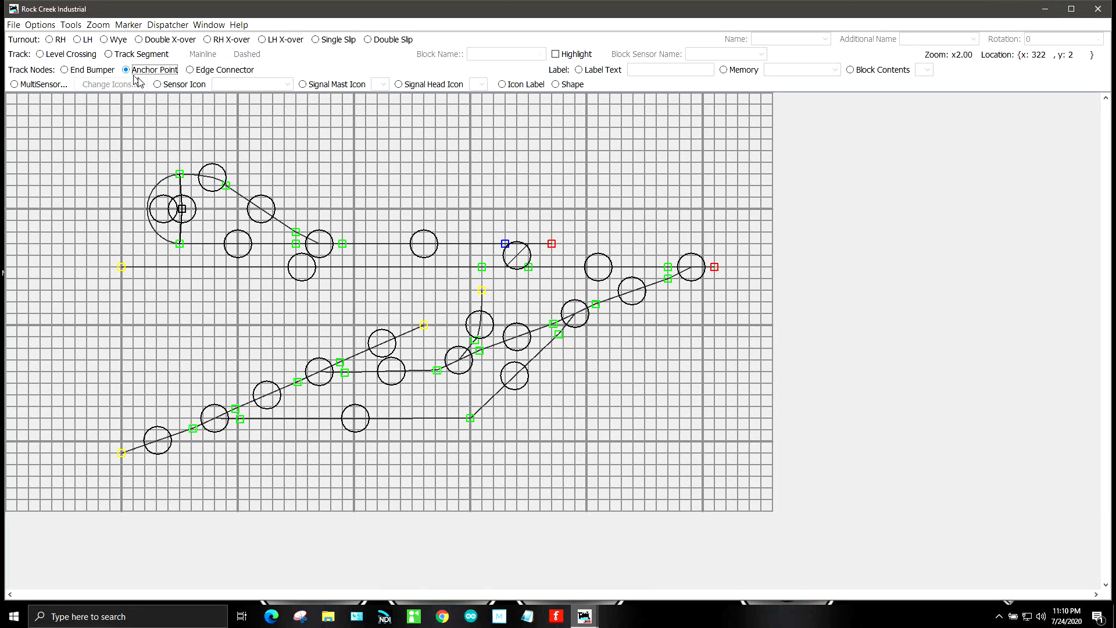
{"action": "left_click", "coordinate": [750, 244]}
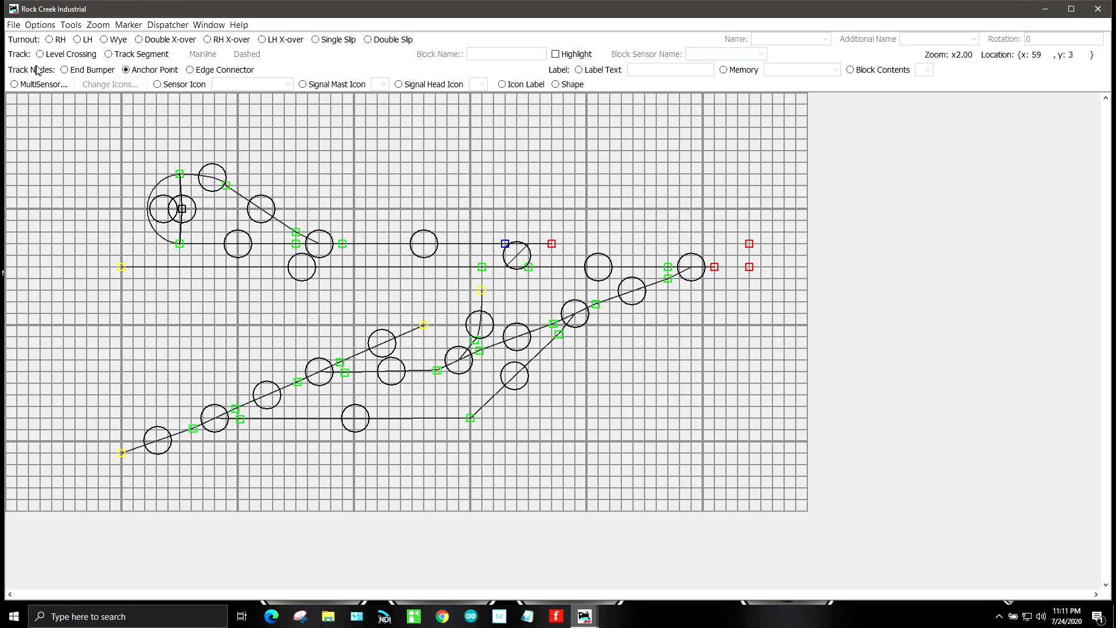
{"action": "left_click", "coordinate": [108, 54]}
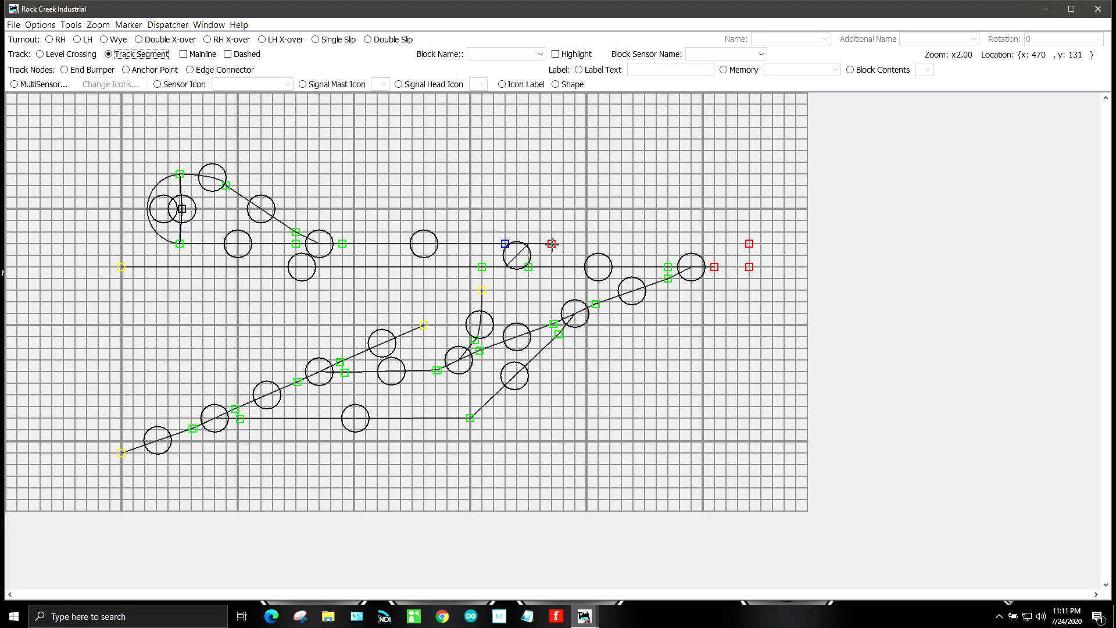
{"action": "left_click_drag", "start_coordinate": [553, 244], "coordinate": [750, 244]}
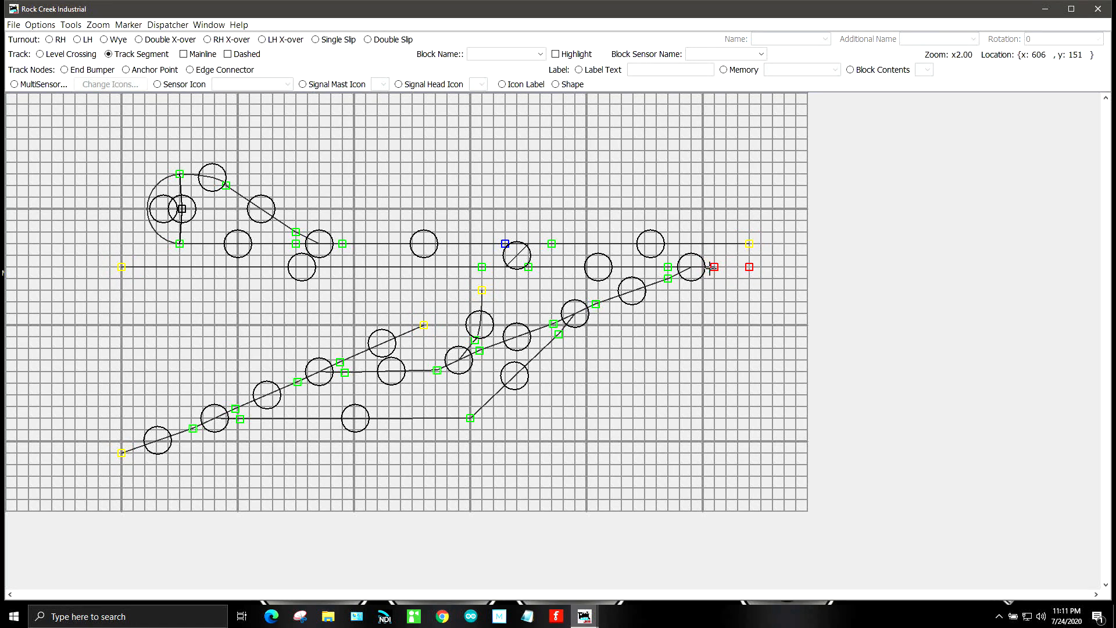
{"action": "left_click_drag", "start_coordinate": [714, 267], "coordinate": [749, 267]}
{"action": "left_click_drag", "start_coordinate": [750, 267], "coordinate": [750, 266]}
Step: Set the turnout of left-hand crossover TO1 to Rock Cr X Over
{"action": "right_click", "coordinate": [512, 253]}
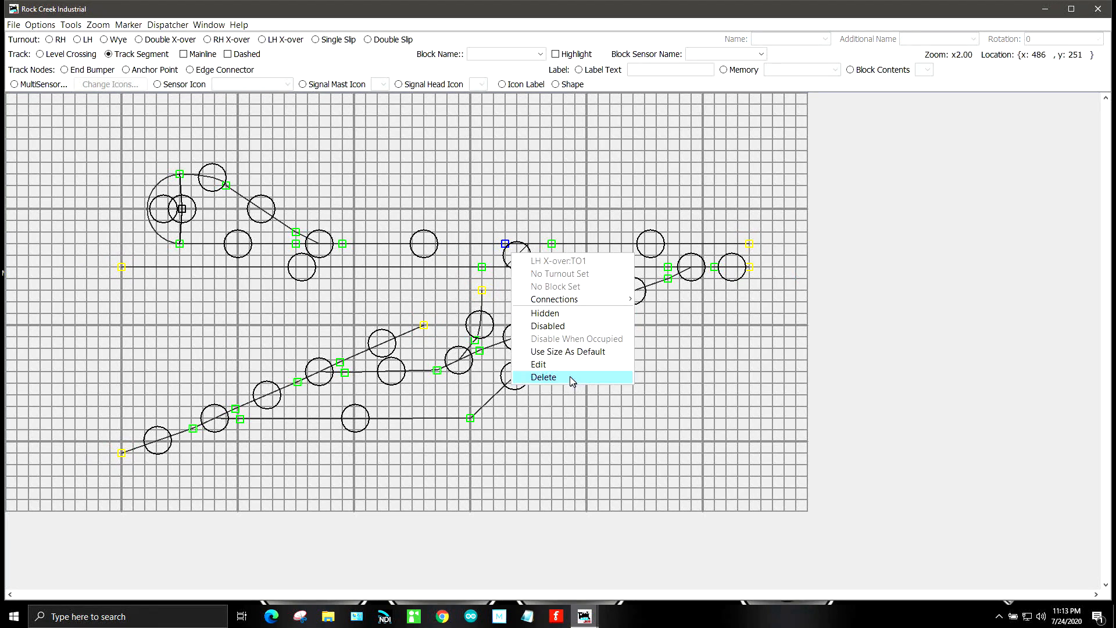
{"action": "left_click", "coordinate": [537, 364]}
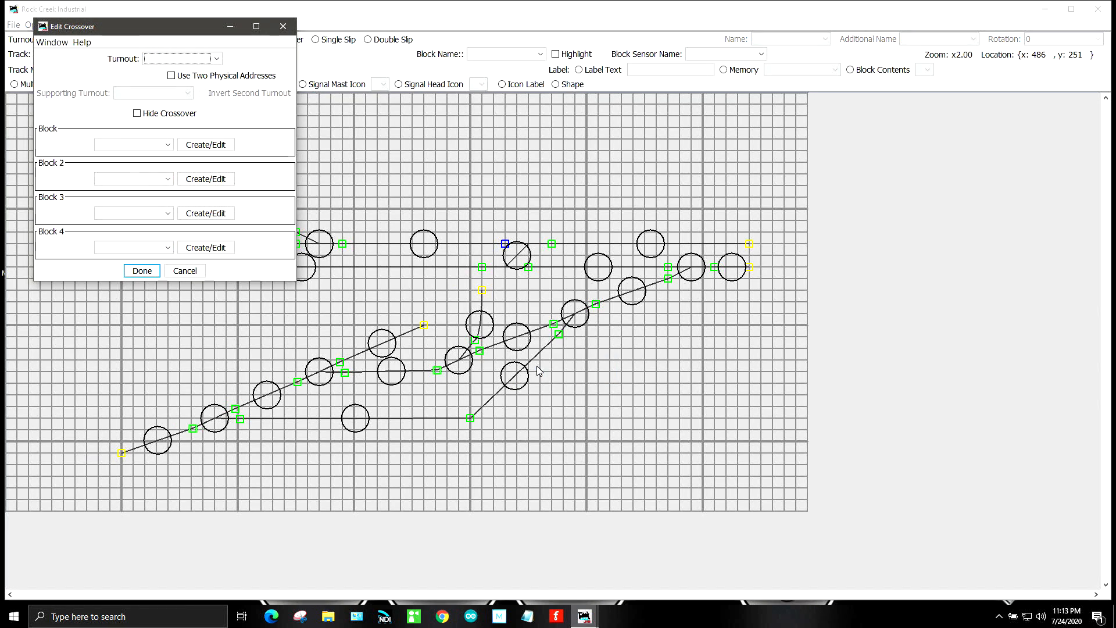
{"action": "left_click", "coordinate": [218, 60]}
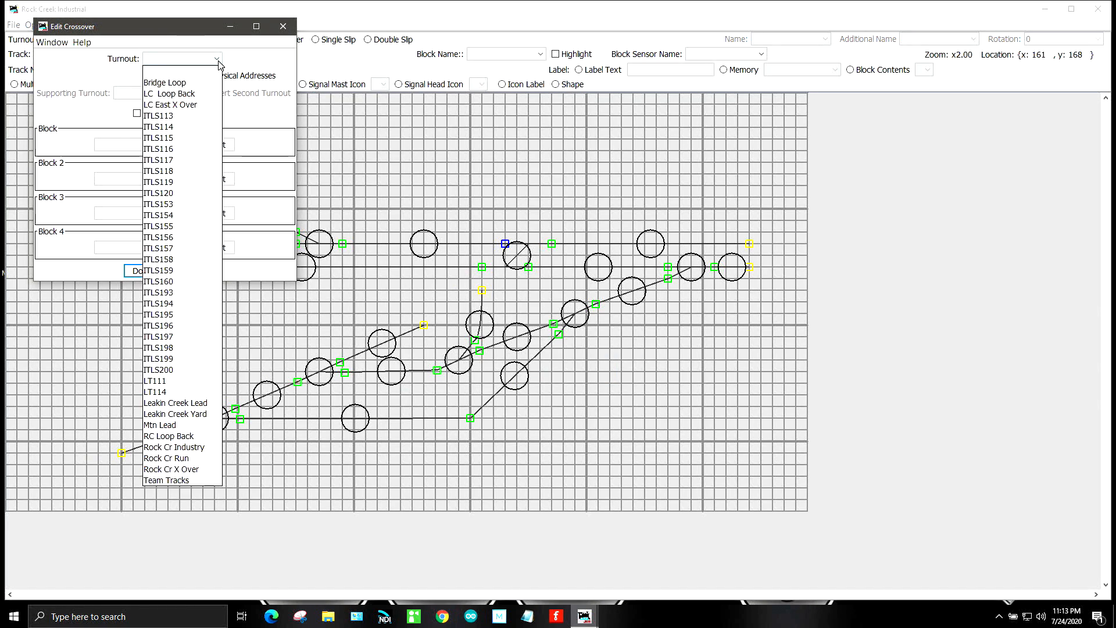
{"action": "left_click", "coordinate": [195, 470]}
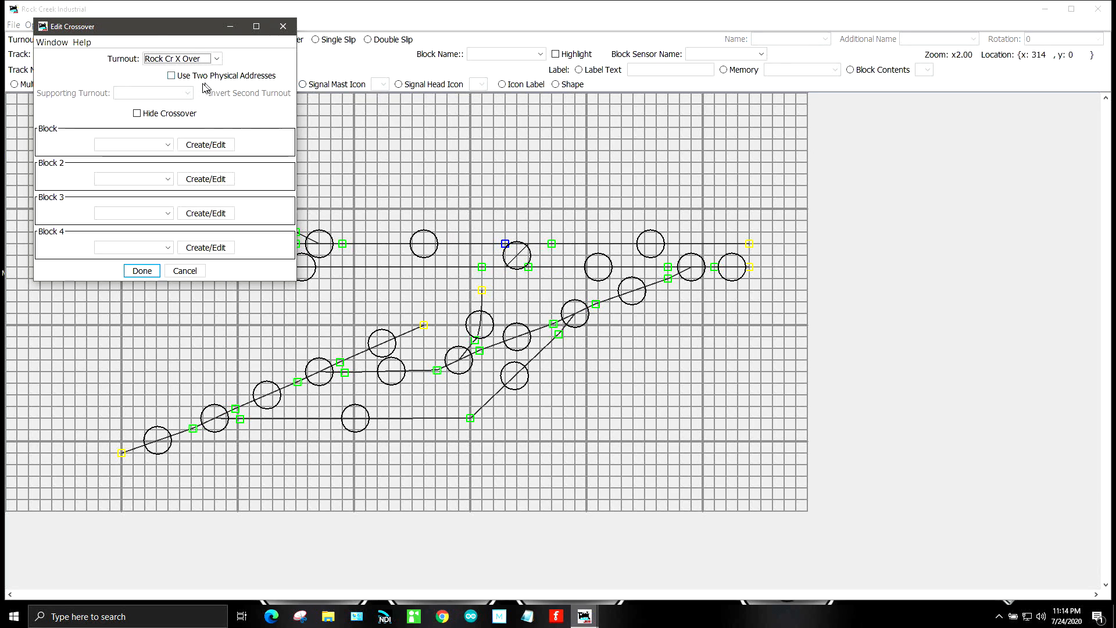
{"action": "left_click", "coordinate": [171, 76]}
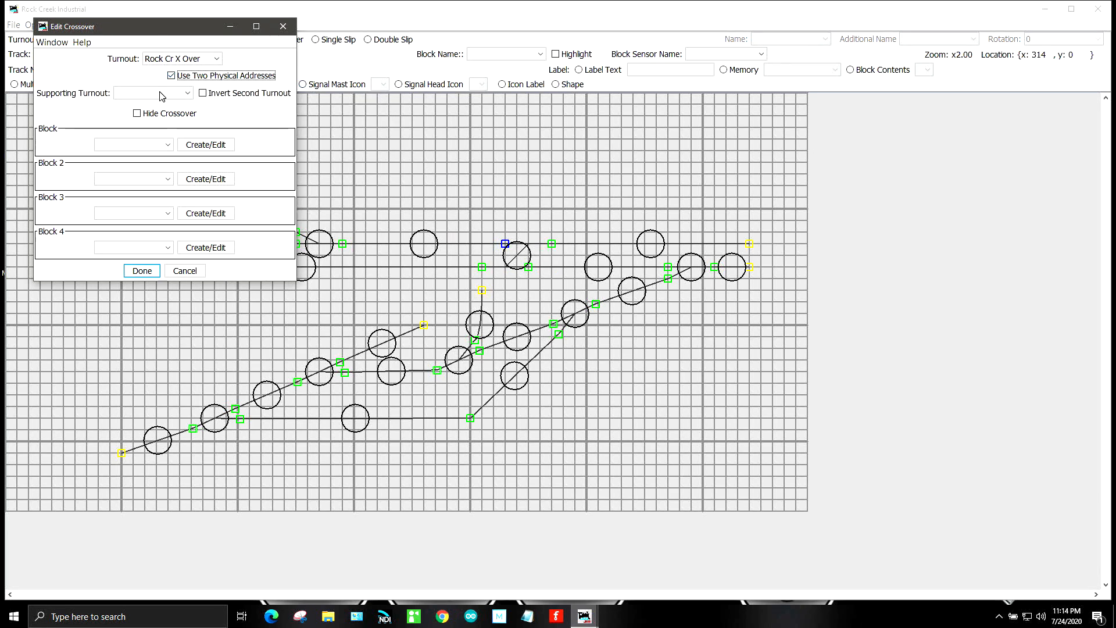
{"action": "left_click", "coordinate": [187, 95]}
{"action": "left_click", "coordinate": [187, 95]}
{"action": "left_click", "coordinate": [171, 75]}
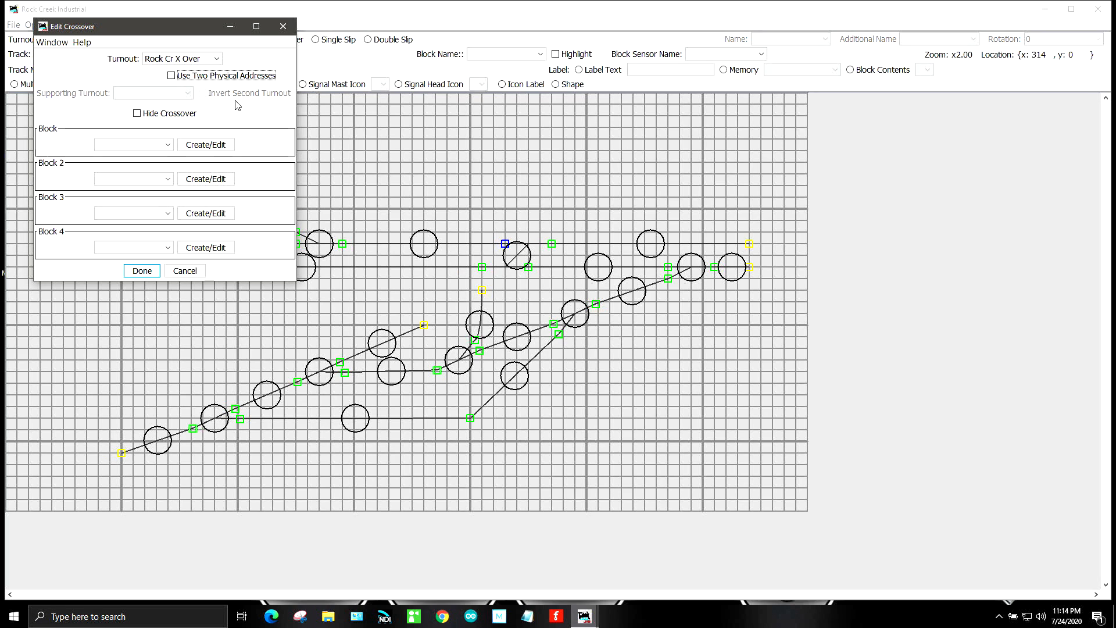
Step: Apply the Rock Cr X Over turnout assignment to the left-hand crossover
{"action": "left_click", "coordinate": [143, 271]}
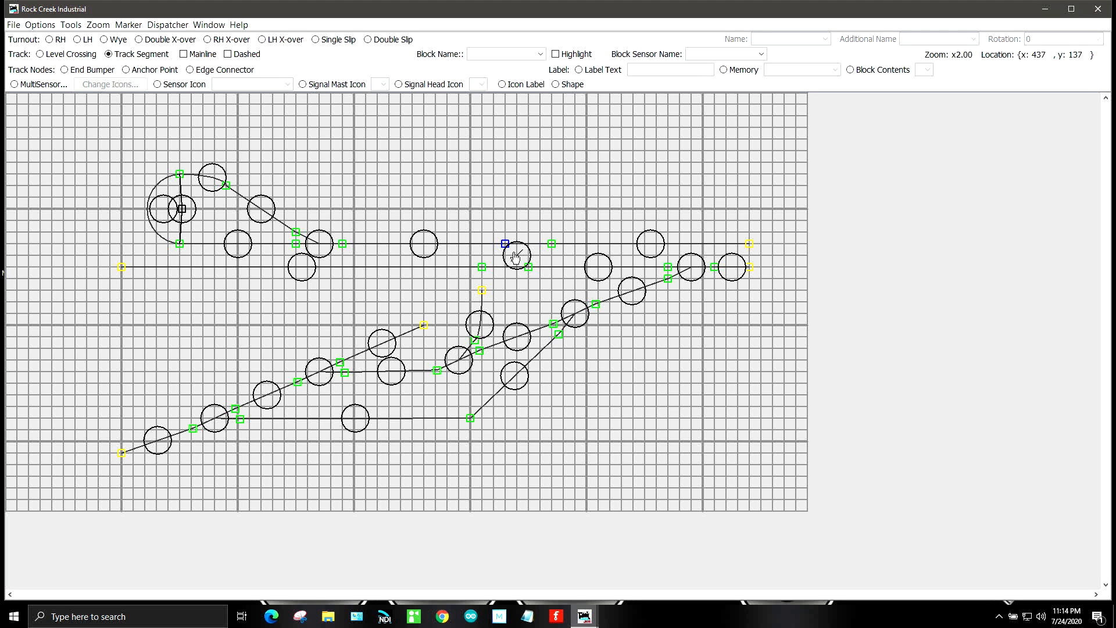
Step: Set the turnout of left-hand turnout TO4, at the upper end of the diagonal lead, to Rock Cr Run
{"action": "right_click", "coordinate": [691, 271]}
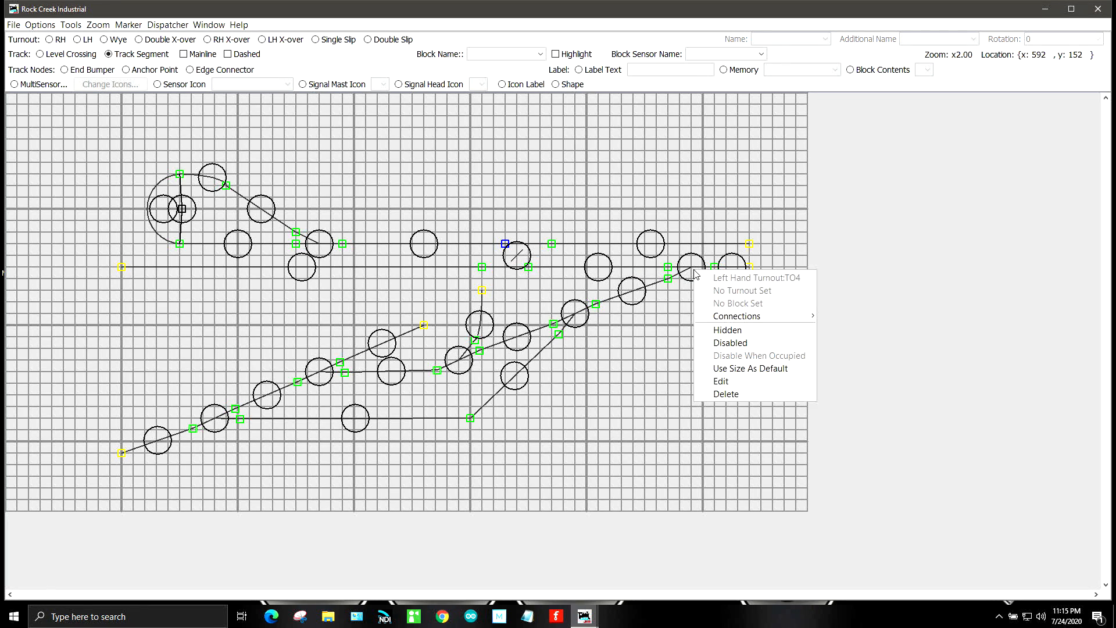
{"action": "left_click", "coordinate": [721, 381]}
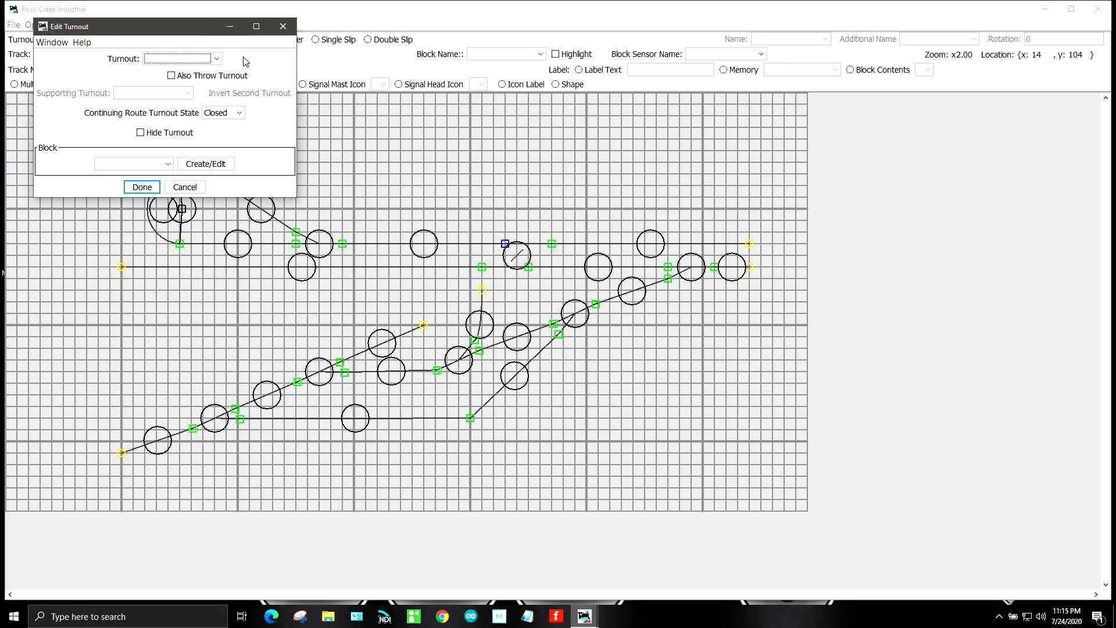
{"action": "left_click", "coordinate": [216, 59]}
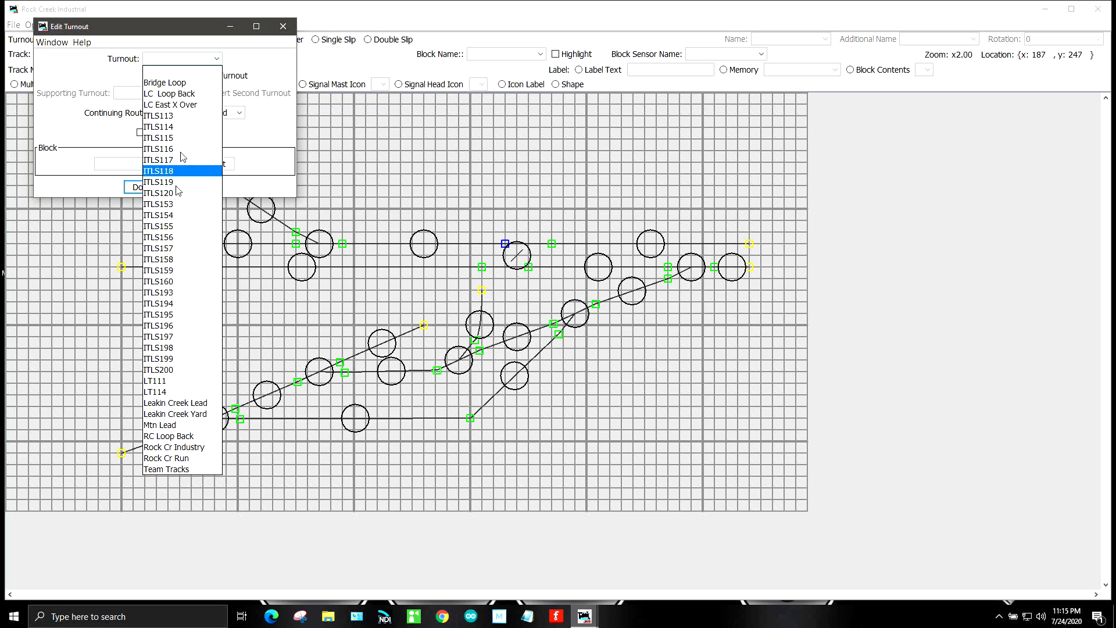
{"action": "left_click", "coordinate": [196, 462]}
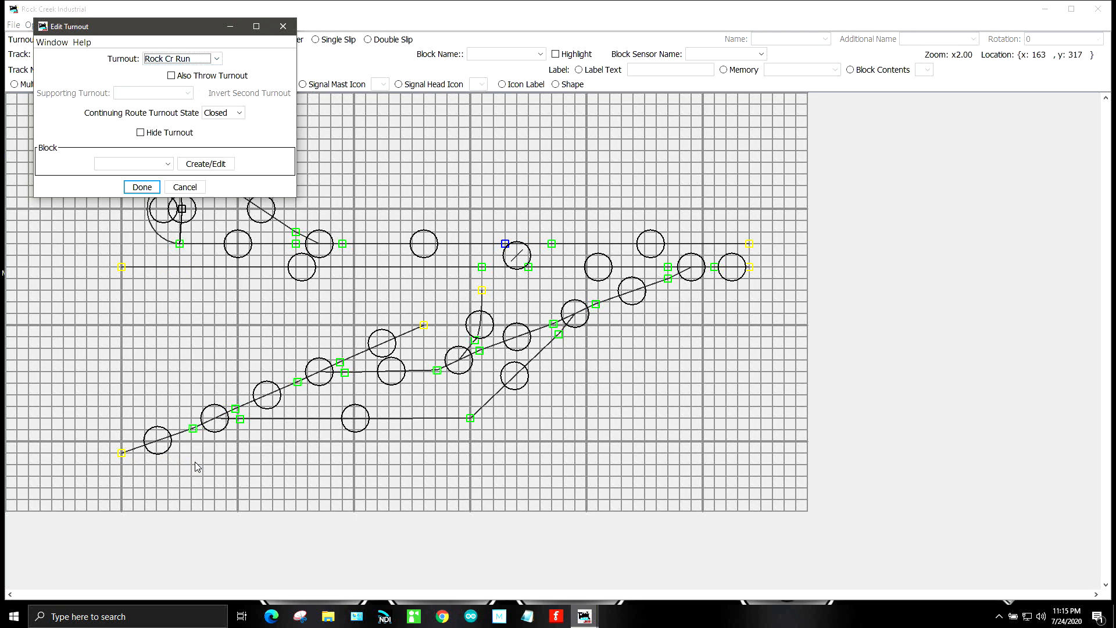
{"action": "left_click", "coordinate": [138, 187]}
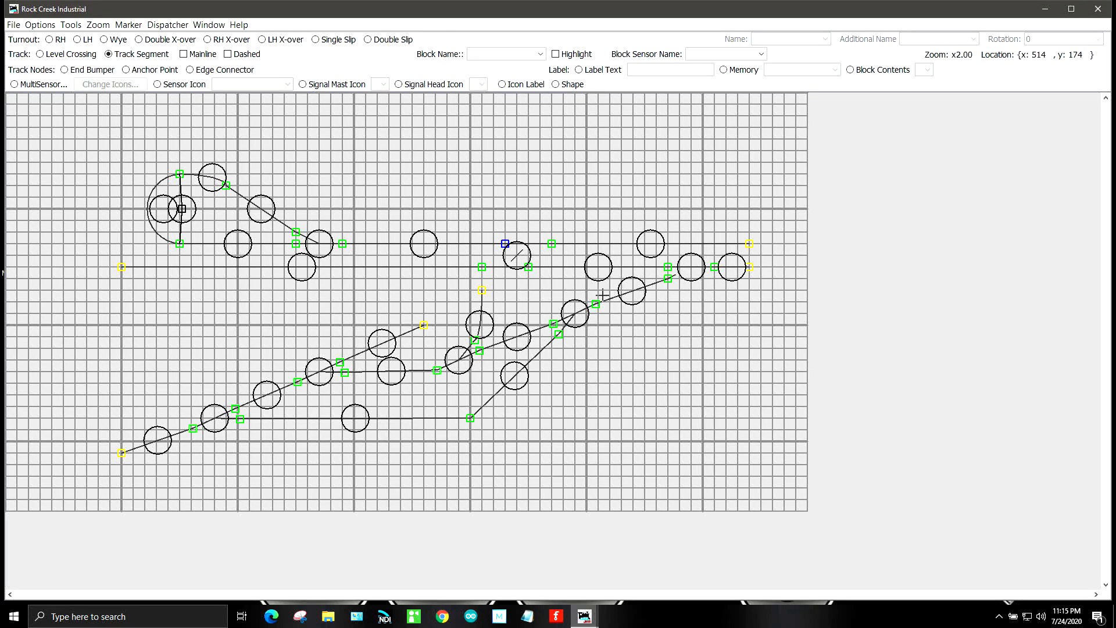
Step: Set the turnout of left-hand turnout TO3 on the diagonal lead to Rock Cr Industry
{"action": "right_click", "coordinate": [580, 314]}
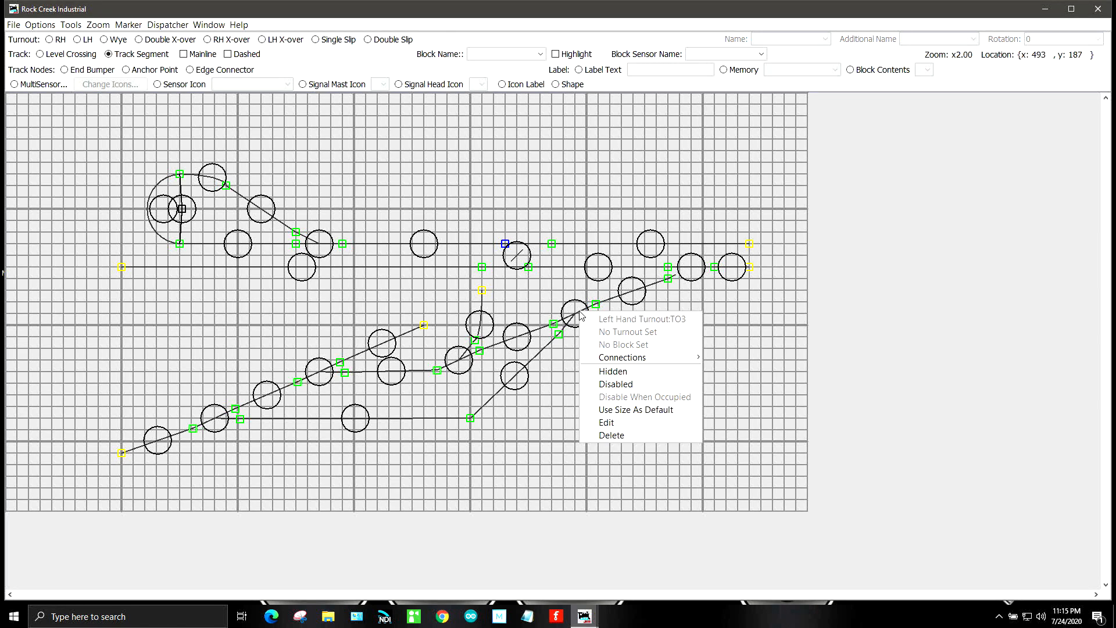
{"action": "left_click", "coordinate": [620, 429]}
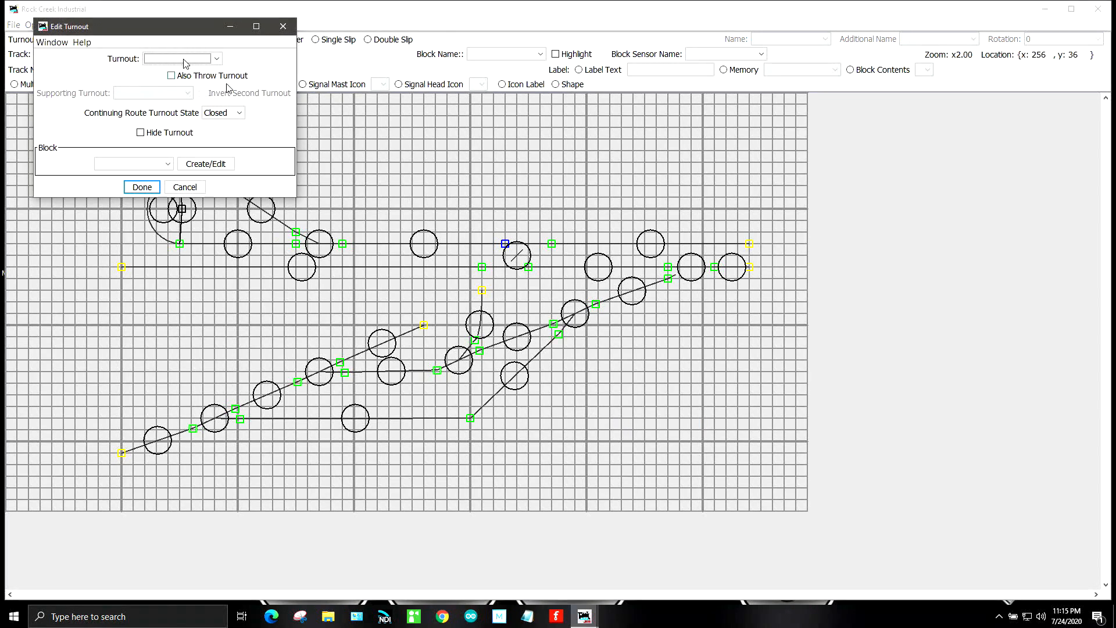
{"action": "left_click", "coordinate": [216, 60]}
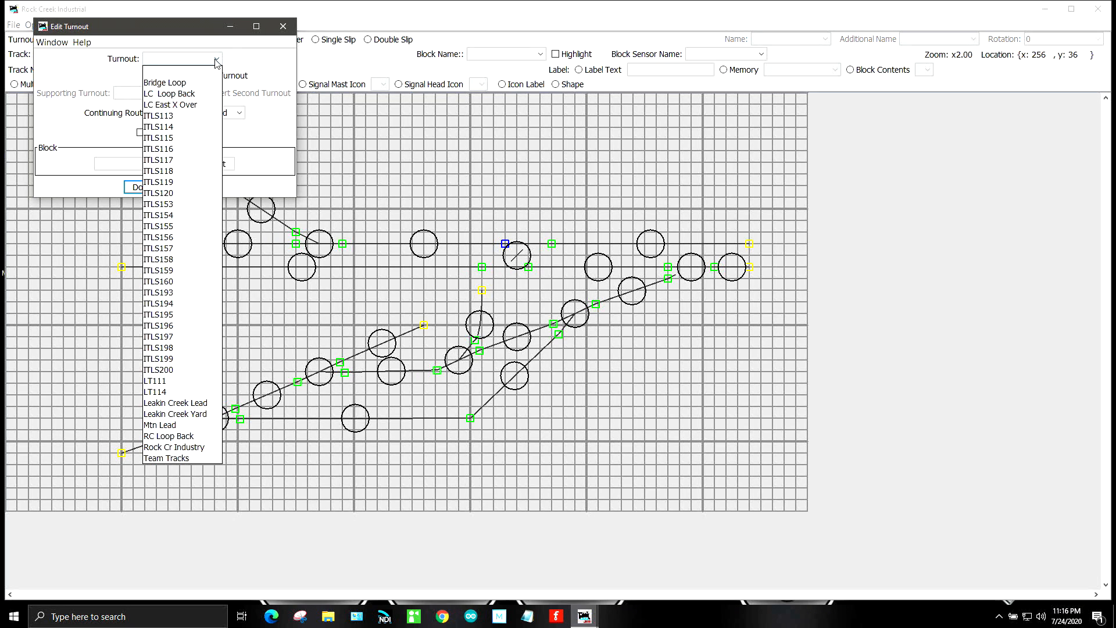
{"action": "left_click", "coordinate": [209, 448]}
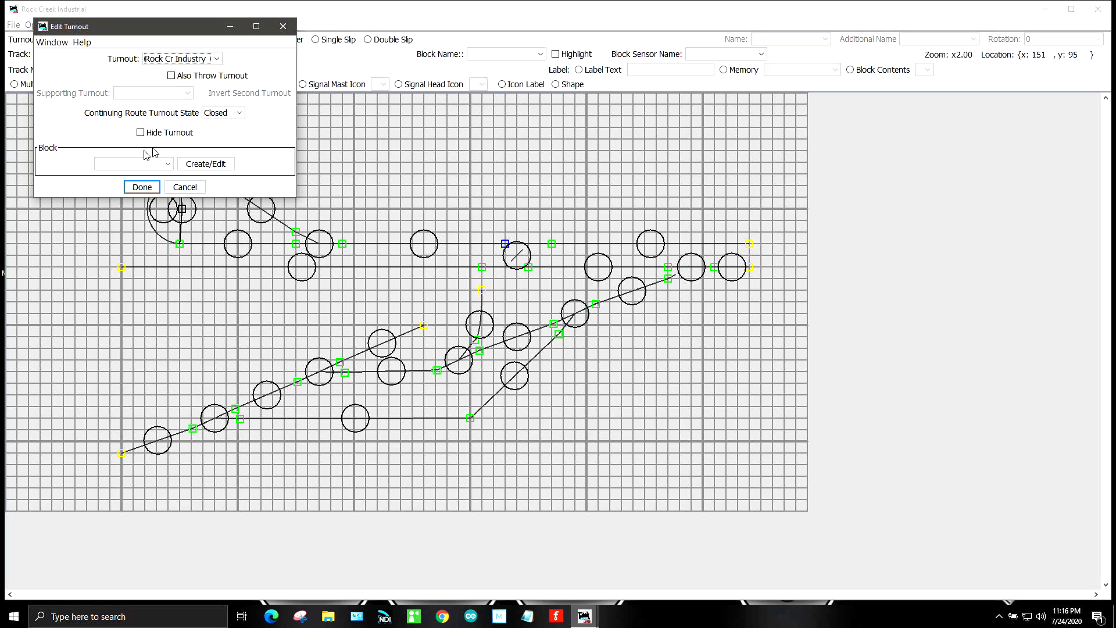
{"action": "left_click", "coordinate": [145, 186]}
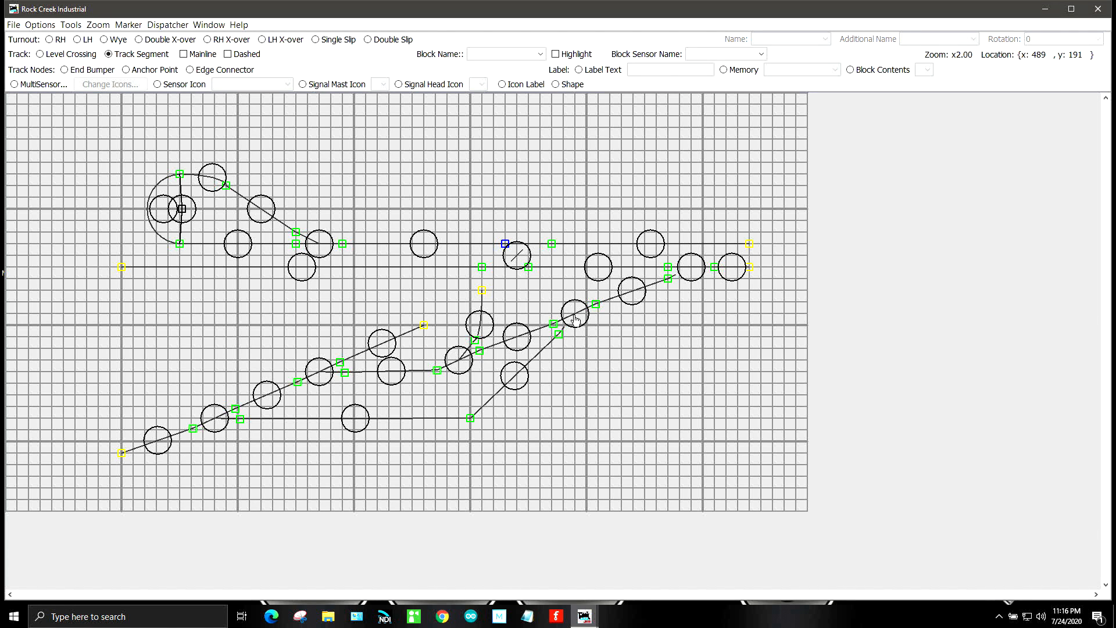
Step: Store the panels as Panels.xml, overwriting the existing file
{"action": "left_click", "coordinate": [12, 24]}
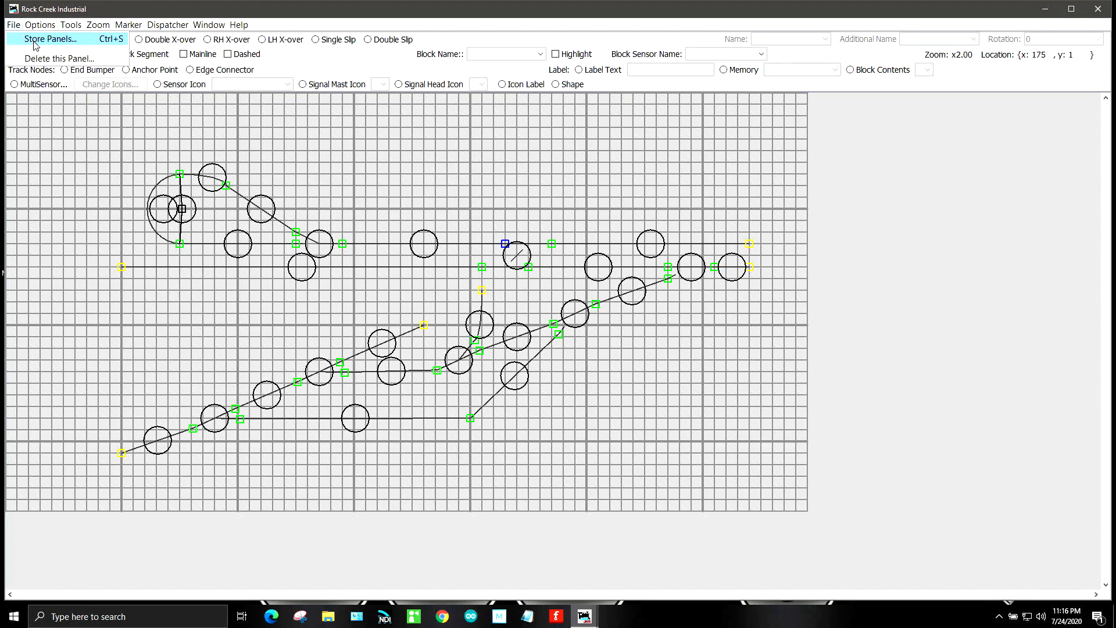
{"action": "left_click", "coordinate": [35, 40]}
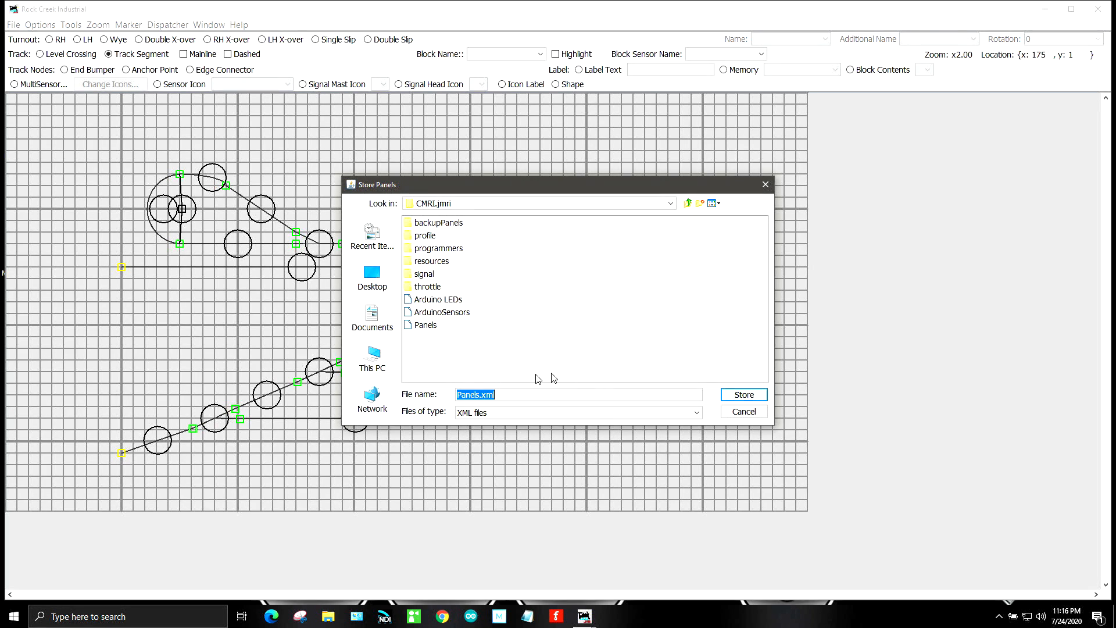
{"action": "left_click", "coordinate": [758, 395]}
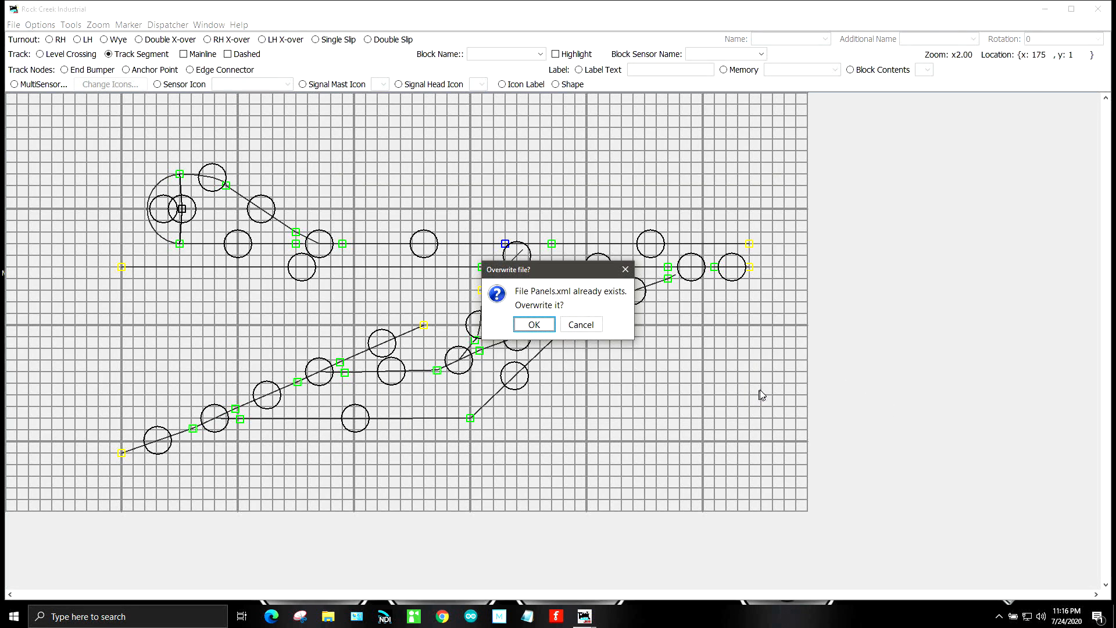
{"action": "left_click", "coordinate": [529, 327]}
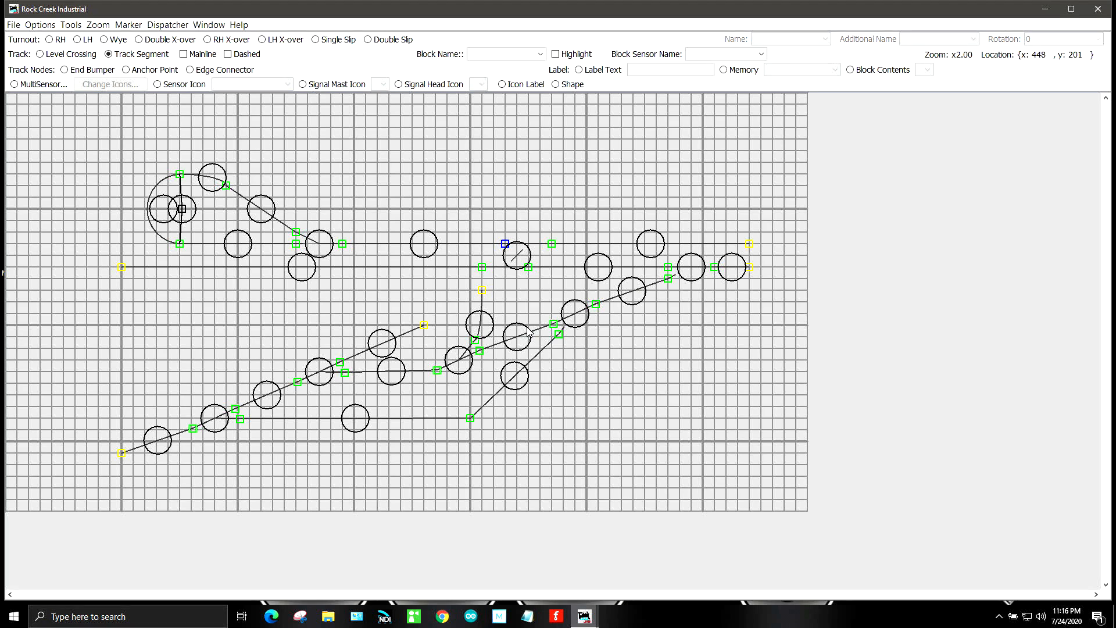
Step: Turn off edit mode and disallow repositioning on the panel
{"action": "left_click", "coordinate": [41, 26]}
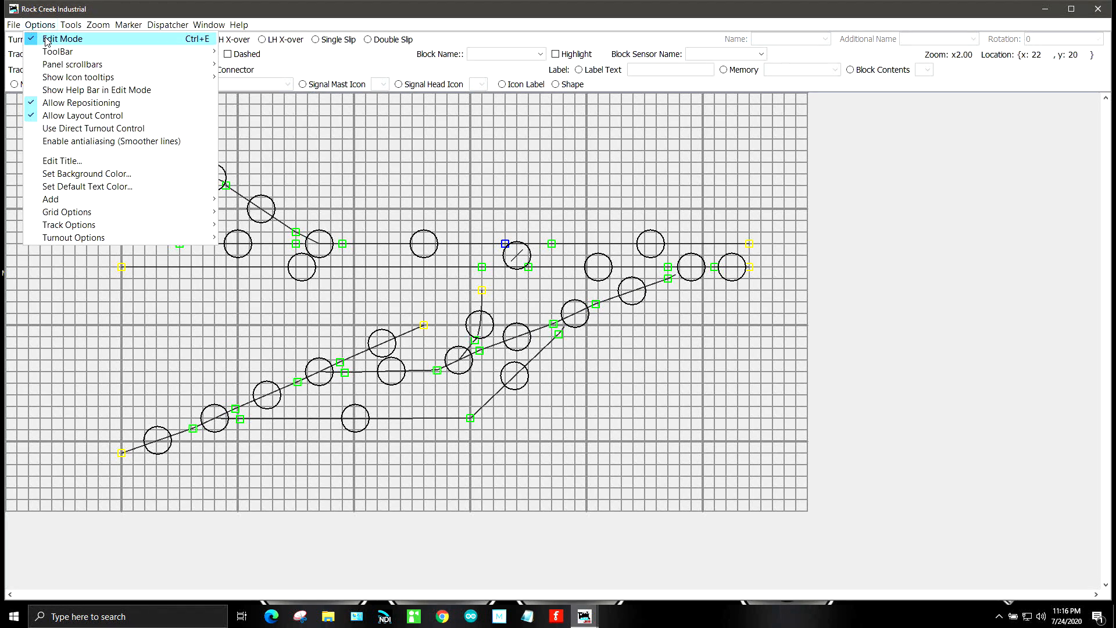
{"action": "left_click", "coordinate": [46, 41]}
{"action": "left_click", "coordinate": [42, 27]}
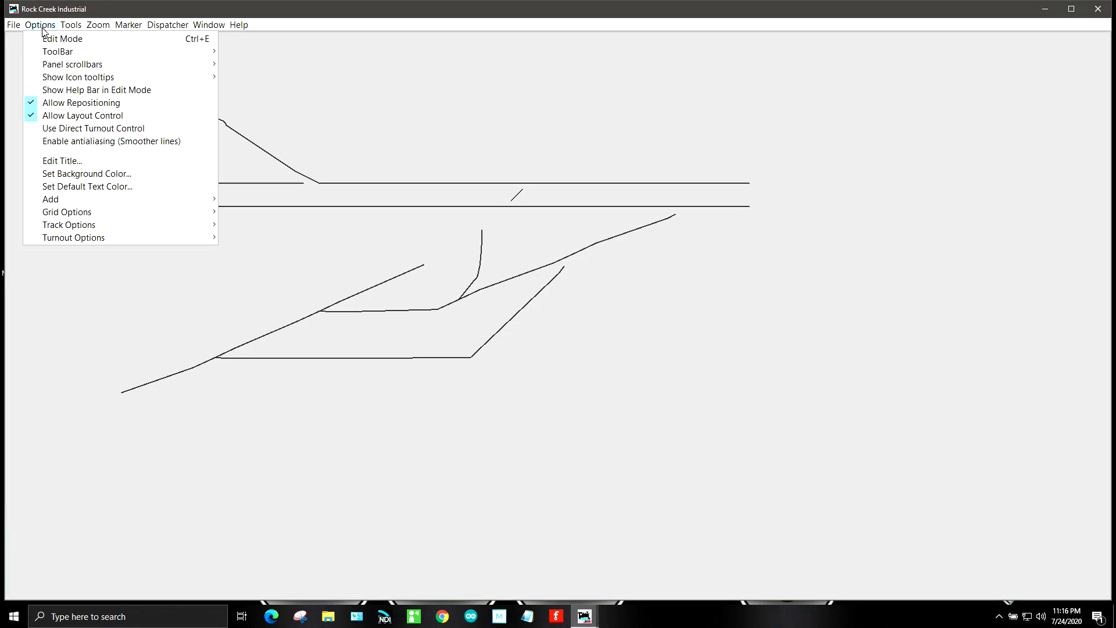
{"action": "left_click", "coordinate": [57, 108]}
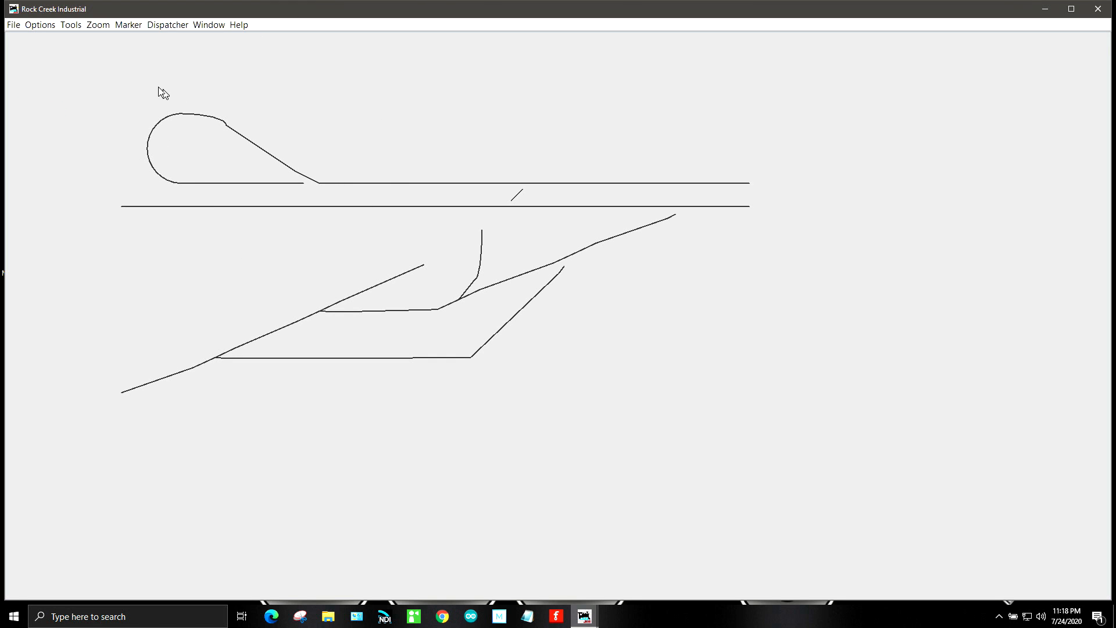
Step: Set the turnout circle size to 3 and show the turnout circles on the panel
{"action": "left_click", "coordinate": [38, 27]}
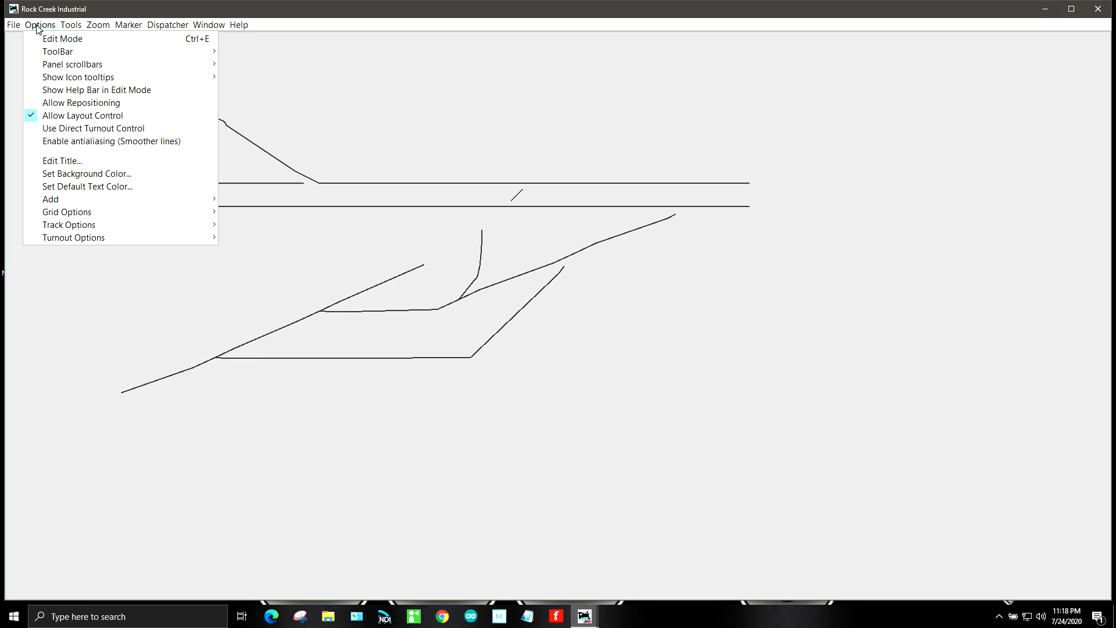
{"action": "mouse_move", "coordinate": [91, 237]}
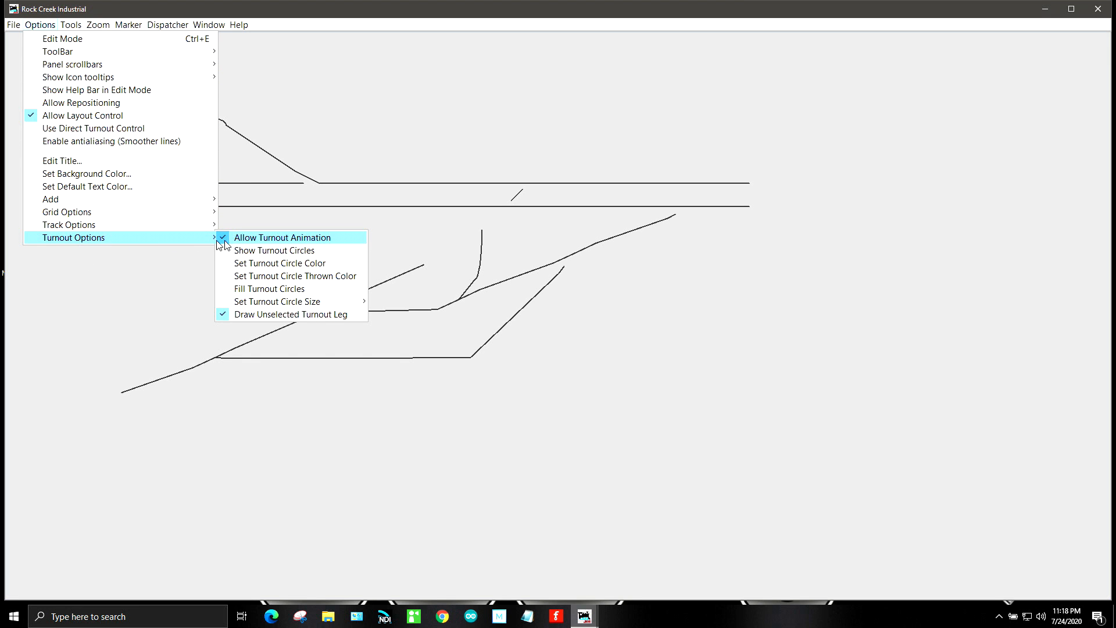
{"action": "mouse_move", "coordinate": [273, 303]}
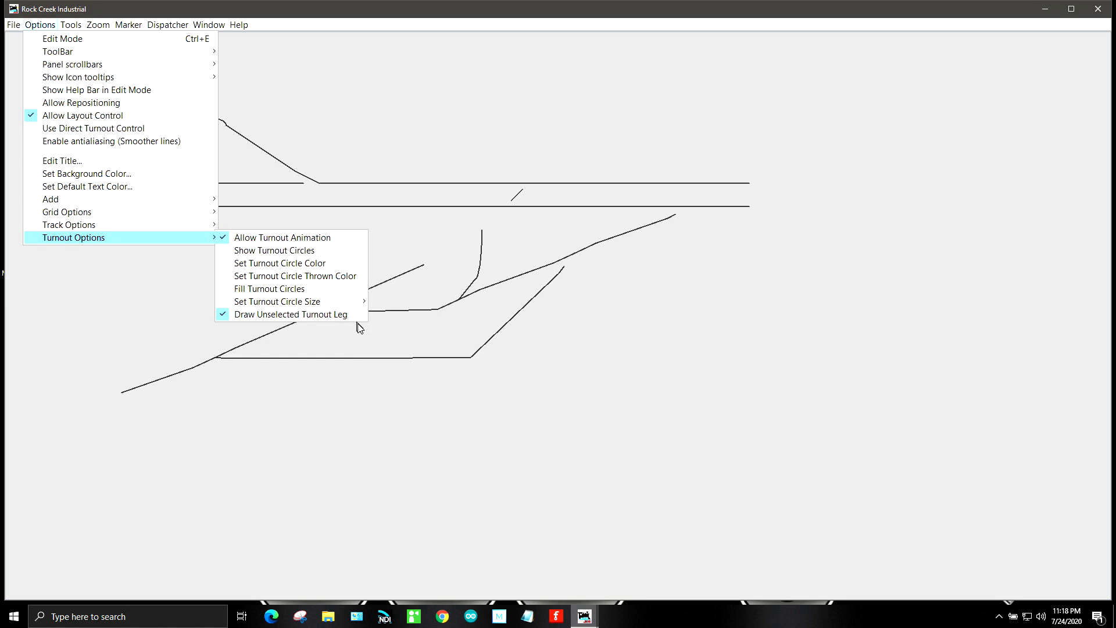
{"action": "mouse_move", "coordinate": [345, 301]}
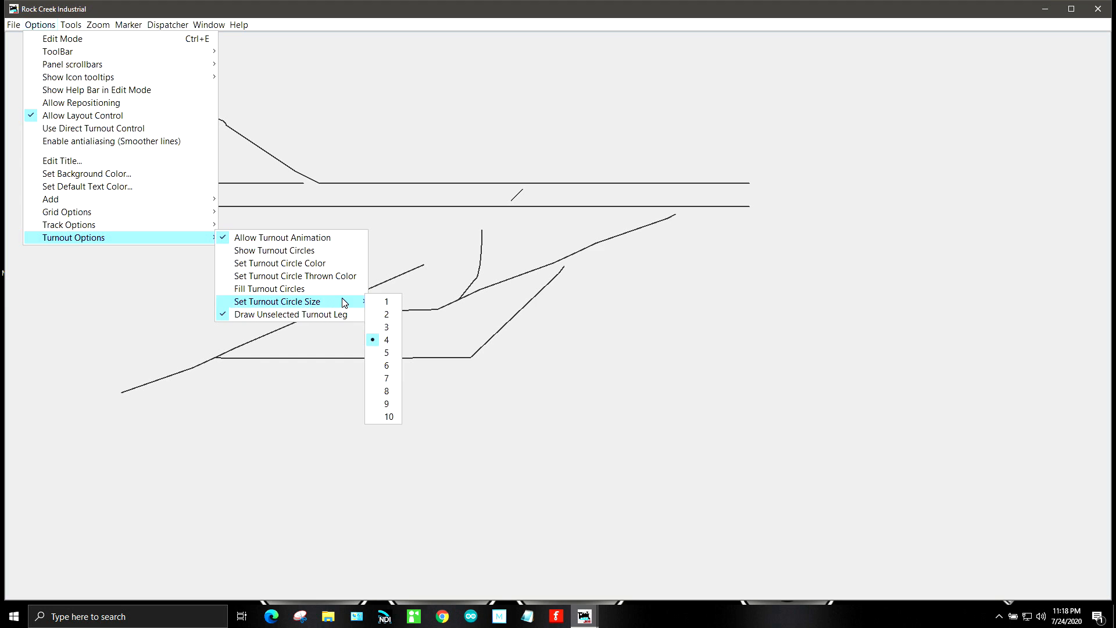
{"action": "left_click", "coordinate": [386, 327]}
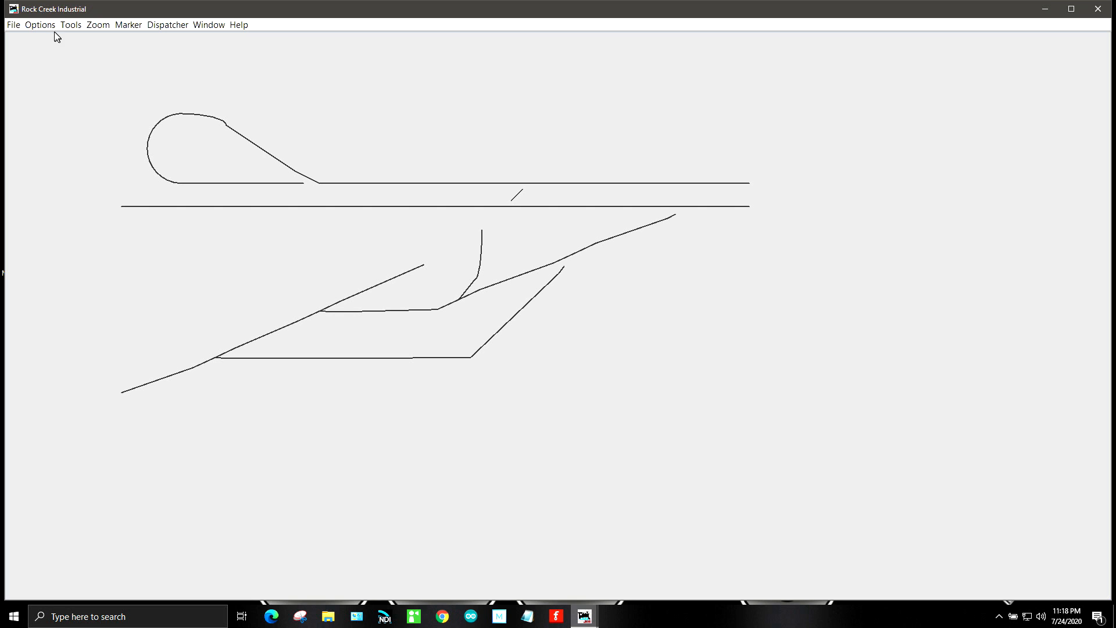
{"action": "left_click", "coordinate": [39, 24]}
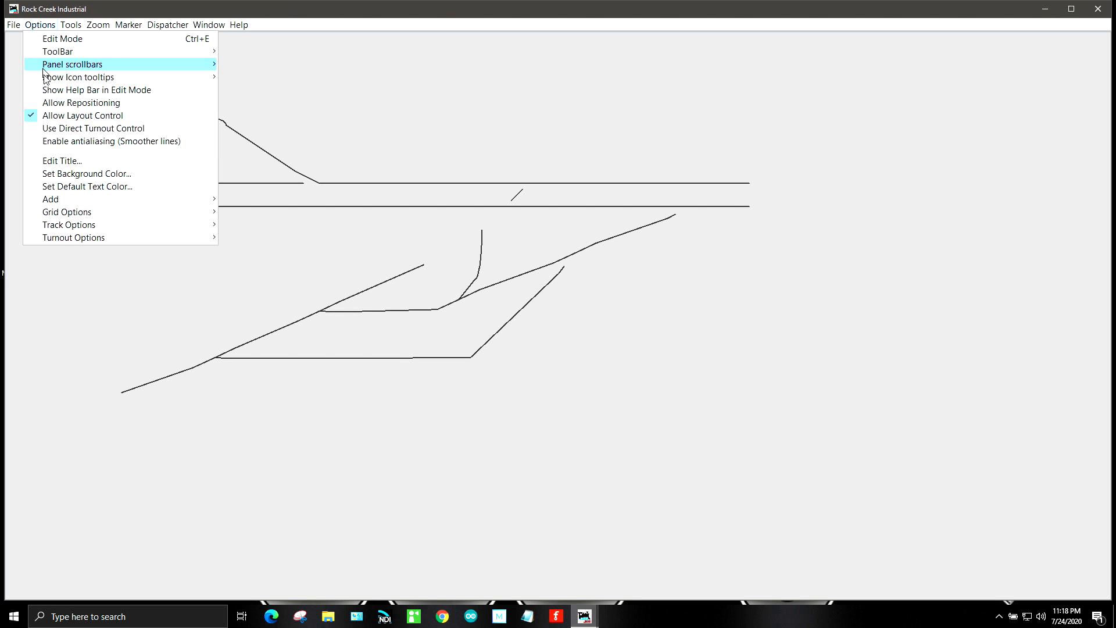
{"action": "mouse_move", "coordinate": [144, 238]}
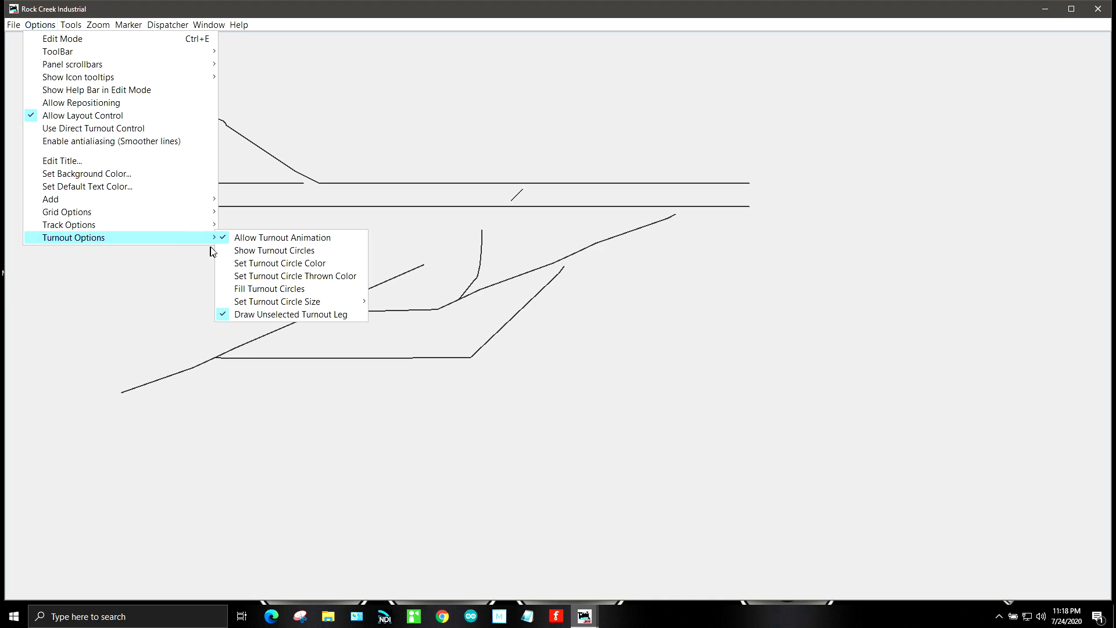
{"action": "left_click", "coordinate": [260, 251]}
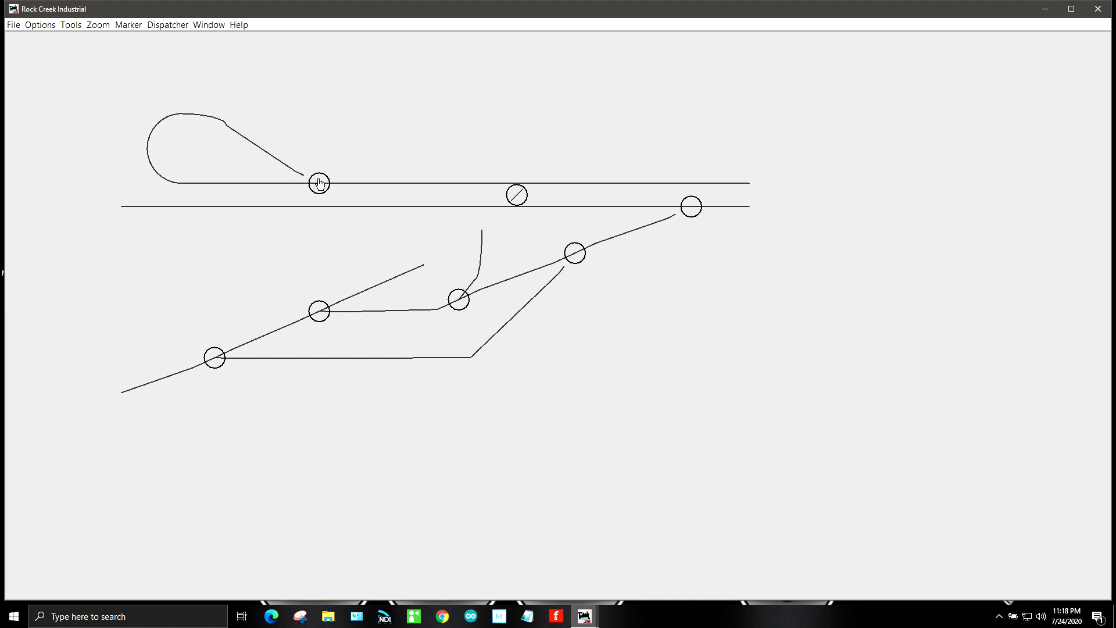
Step: Turn edit mode back on and place the text label "Rock Creek Industrial" above the track plan
{"action": "left_click", "coordinate": [40, 25]}
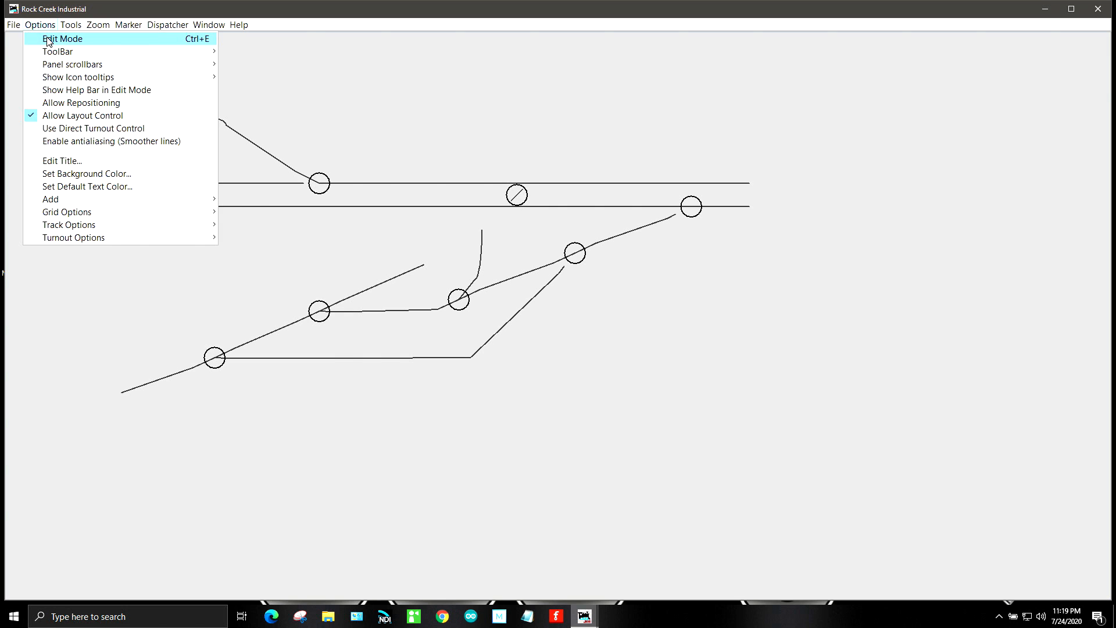
{"action": "left_click", "coordinate": [49, 38]}
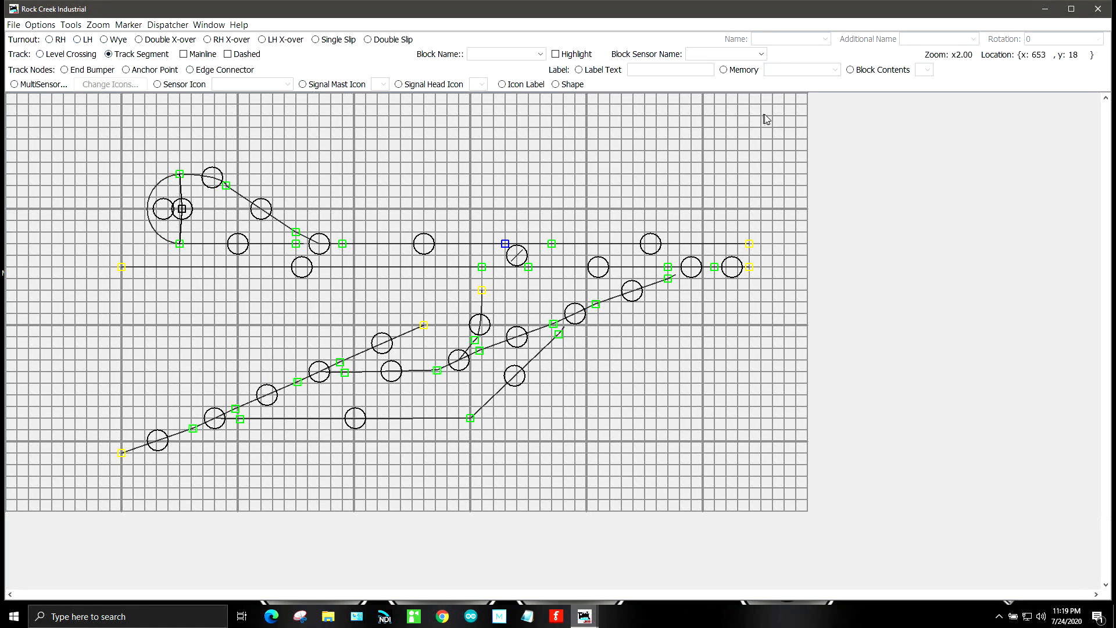
{"action": "left_click", "coordinate": [586, 74]}
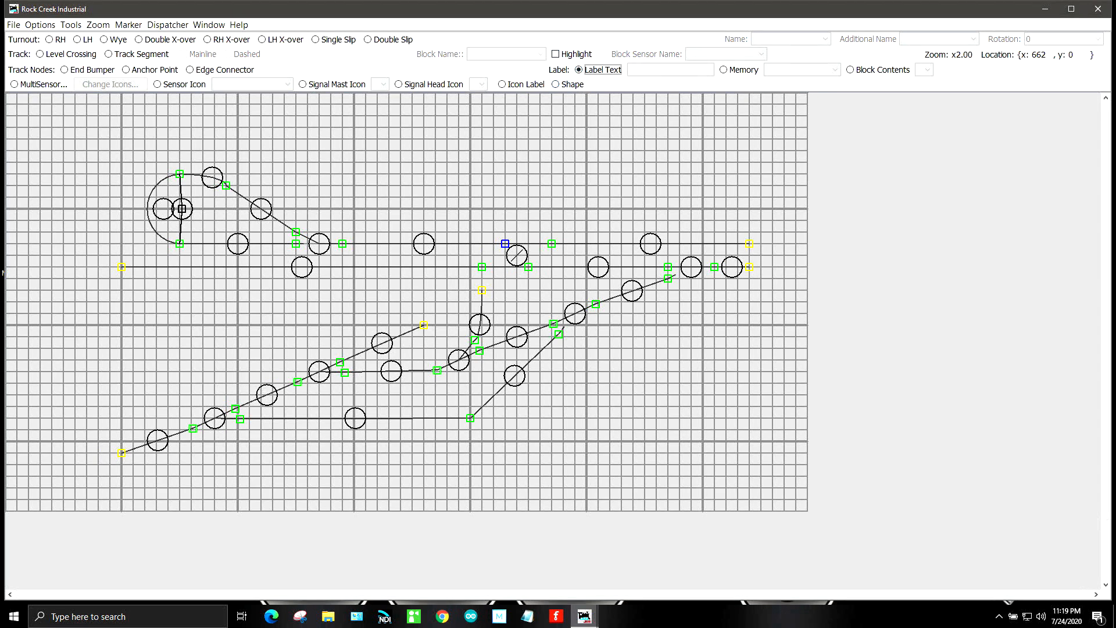
{"action": "left_click", "coordinate": [654, 71]}
{"action": "type", "text": "Rock Creek Industrial"}
{"action": "left_click", "coordinate": [352, 137]}
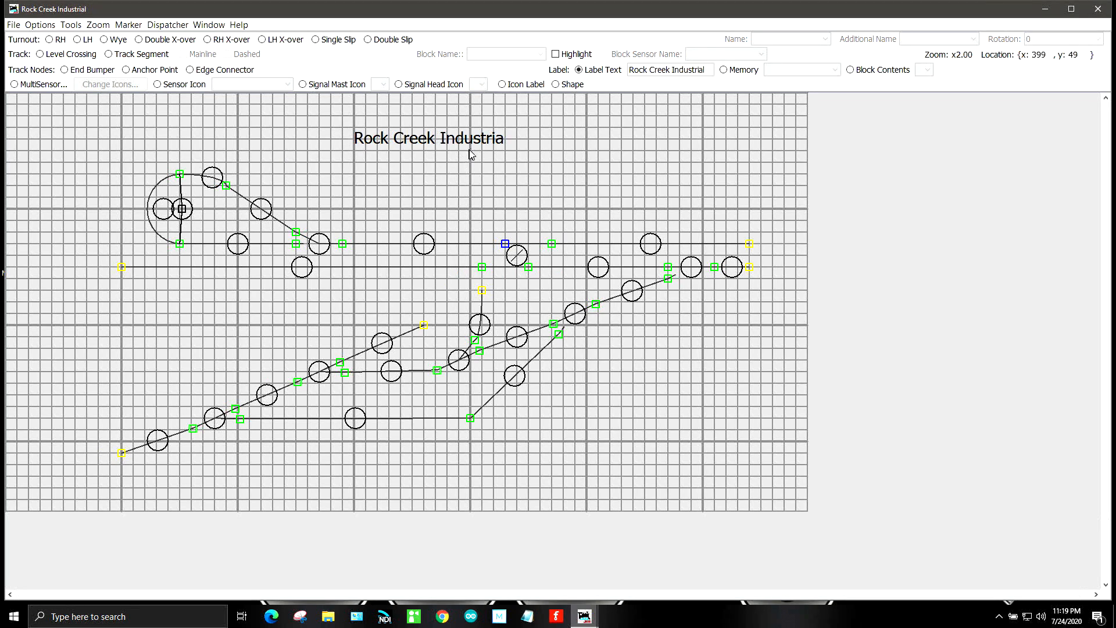
Step: Change the font of the "Rock Creek Industrial" title label to Arial Black
{"action": "right_click", "coordinate": [394, 139]}
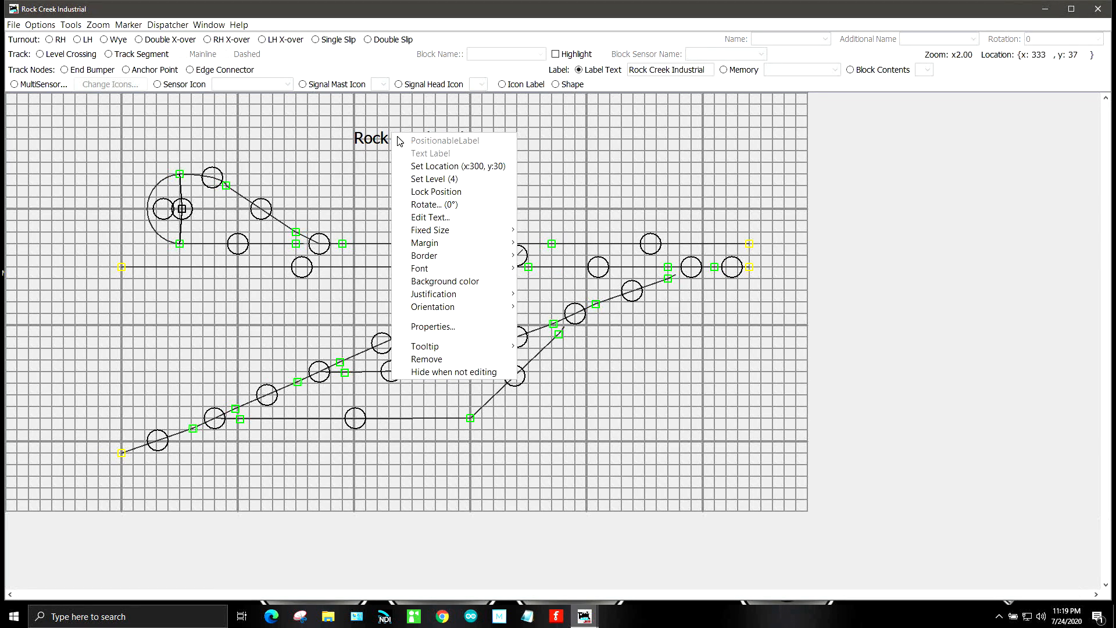
{"action": "mouse_move", "coordinate": [449, 271]}
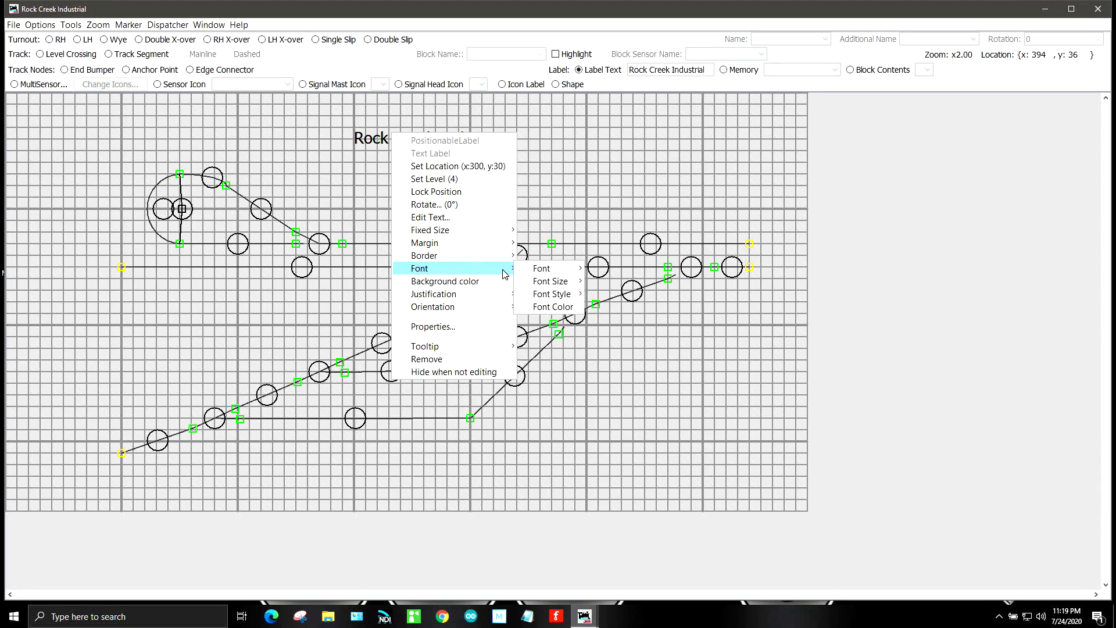
{"action": "mouse_move", "coordinate": [545, 274]}
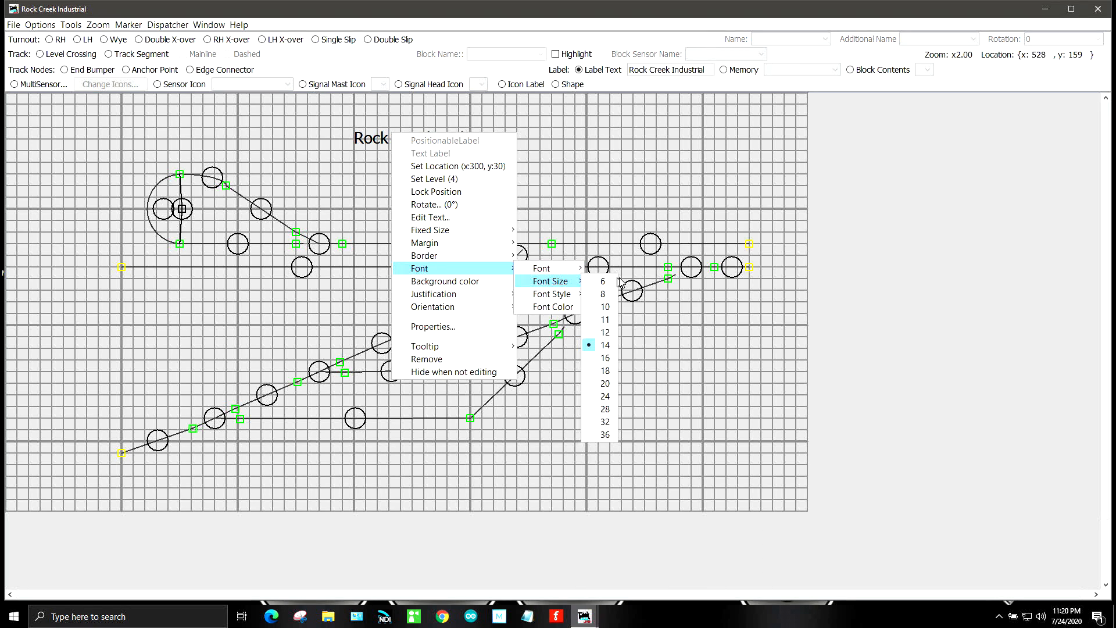
{"action": "mouse_move", "coordinate": [482, 261]}
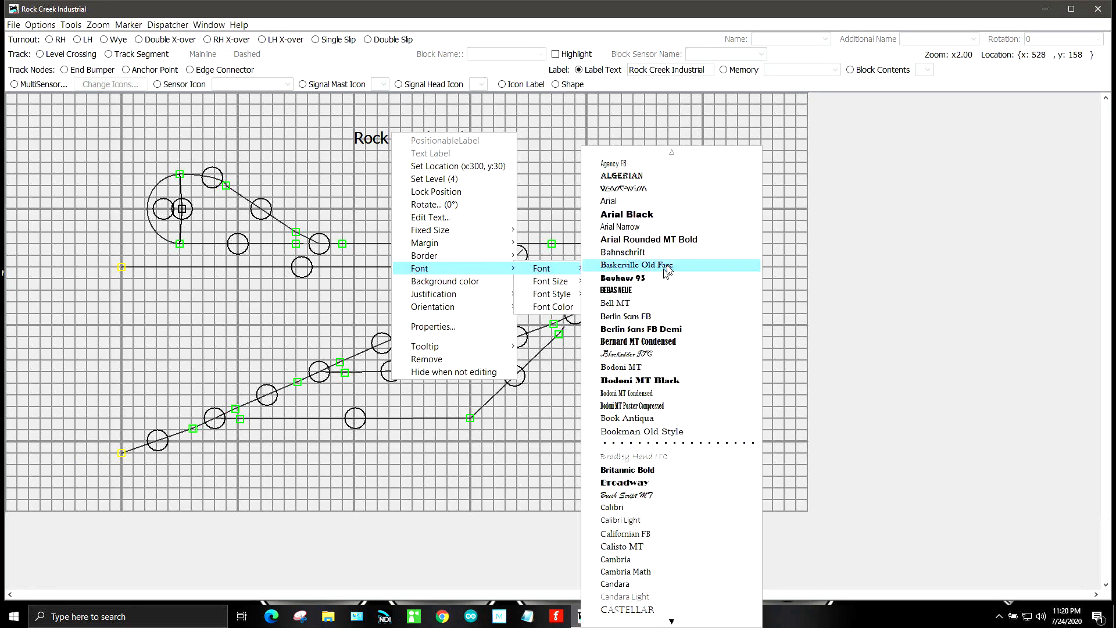
{"action": "left_click", "coordinate": [677, 215]}
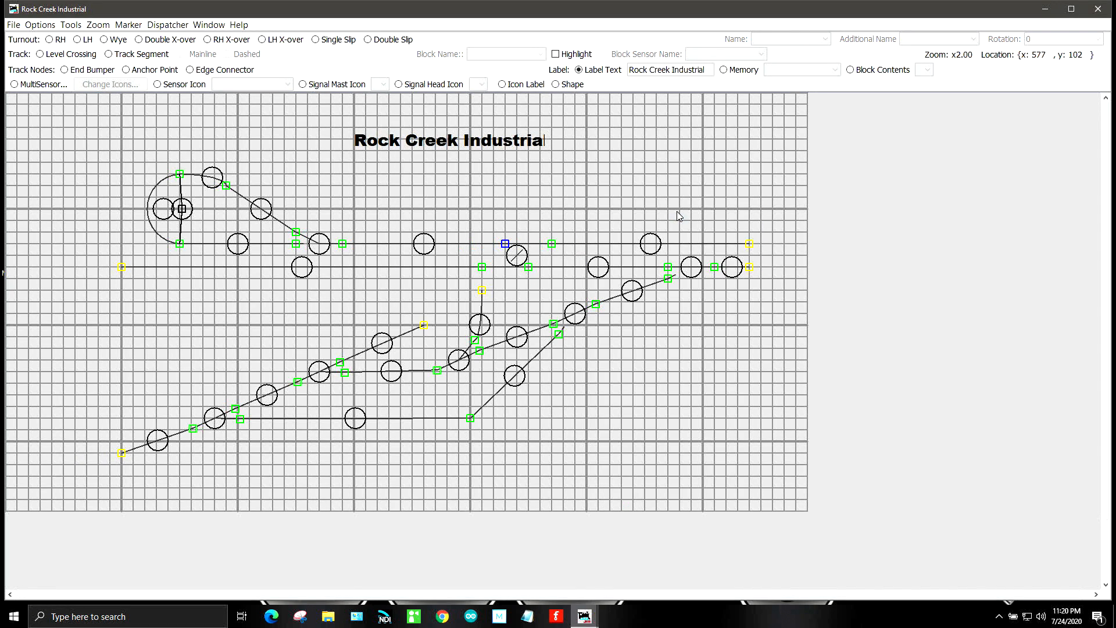
Step: Set the font size of the "Rock Creek Industrial" title label to 20
{"action": "right_click", "coordinate": [525, 143]}
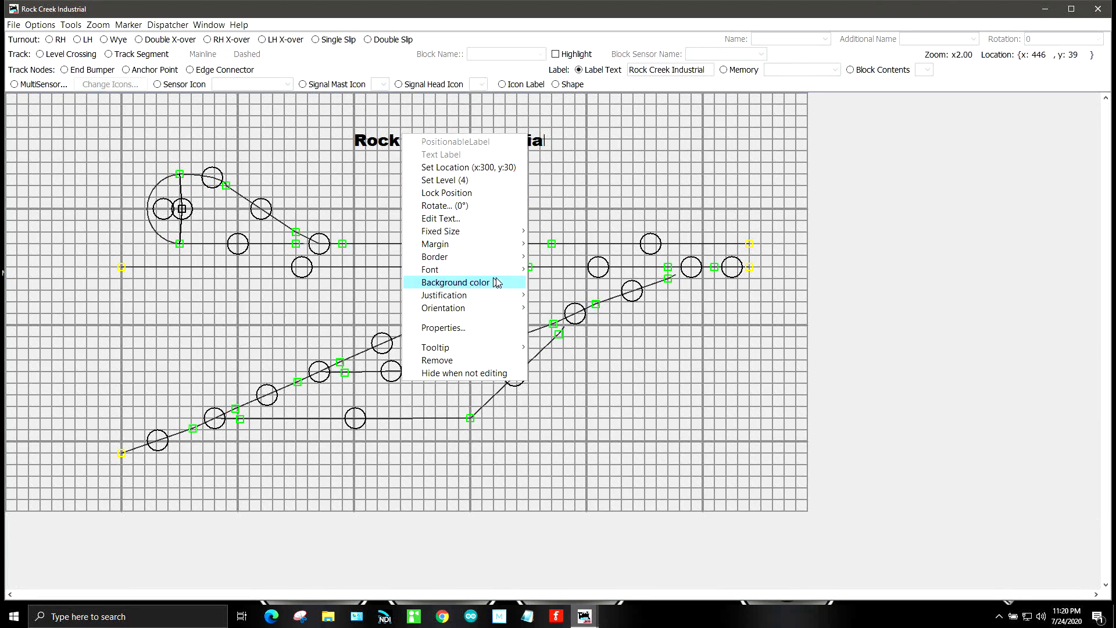
{"action": "mouse_move", "coordinate": [496, 270]}
{"action": "mouse_move", "coordinate": [561, 283]}
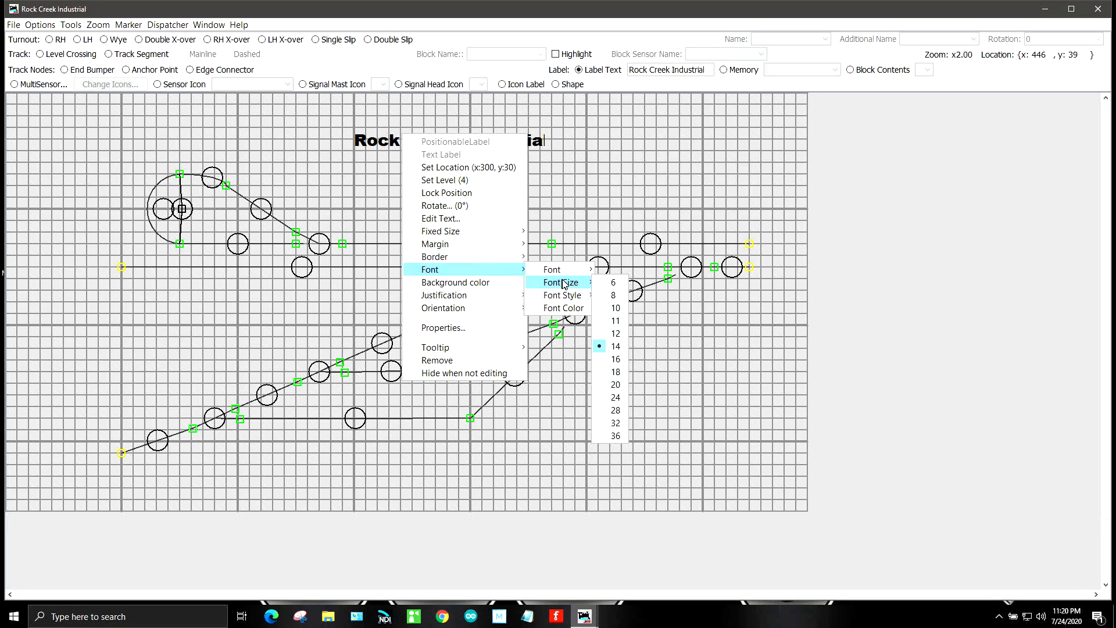
{"action": "left_click", "coordinate": [611, 389]}
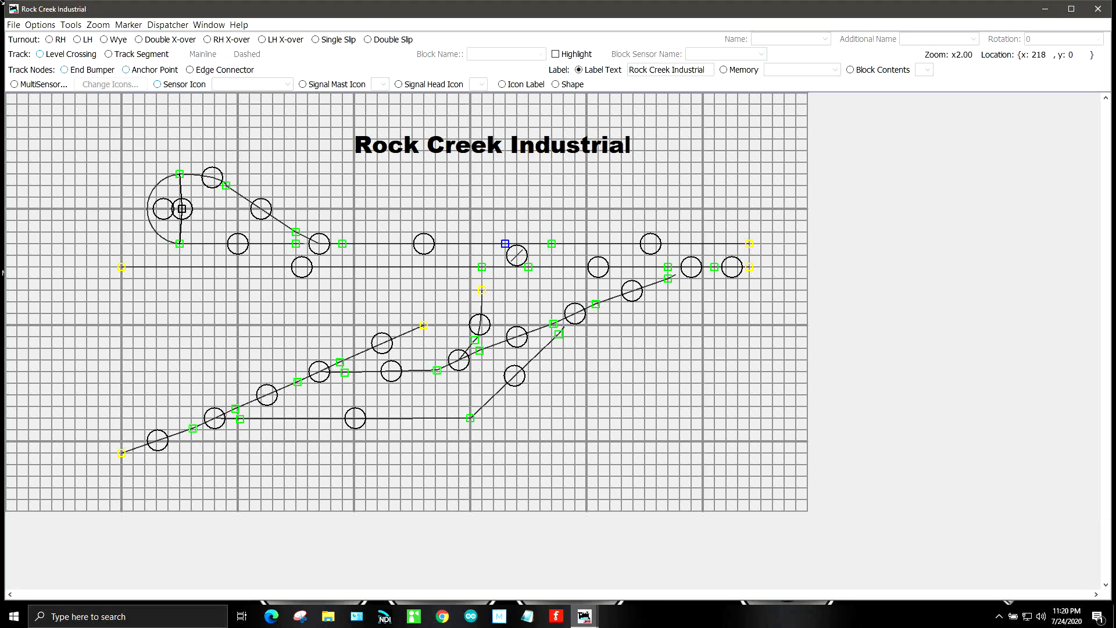
Step: Allow repositioning on the panel and move the "Rock Creek Industrial" title label to about x 240, y 30, above the track plan
{"action": "left_click", "coordinate": [39, 25]}
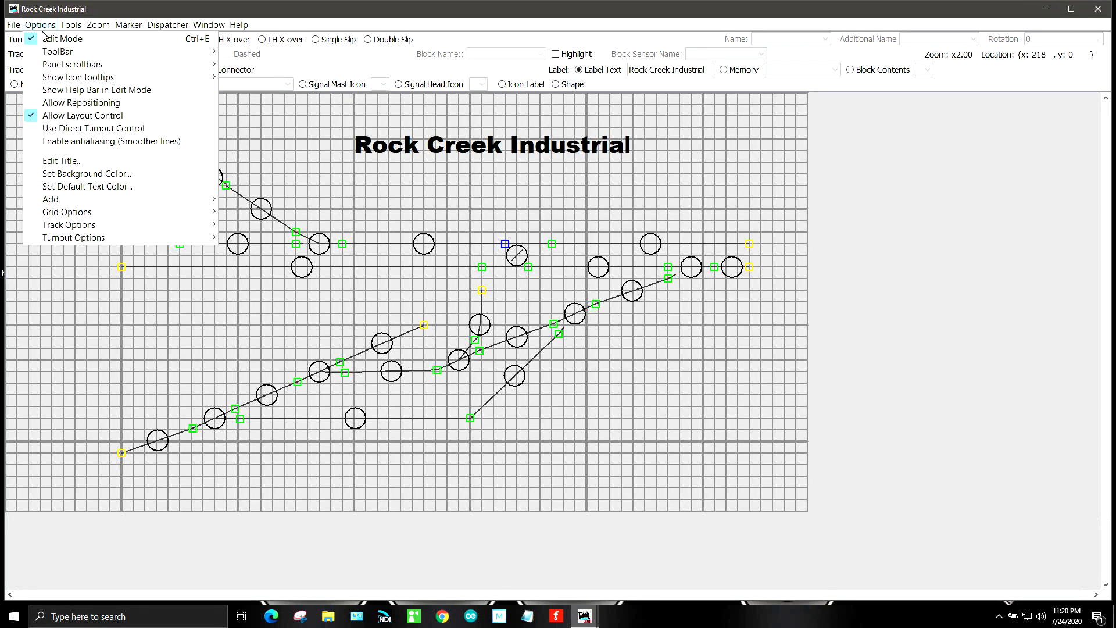
{"action": "left_click", "coordinate": [58, 103]}
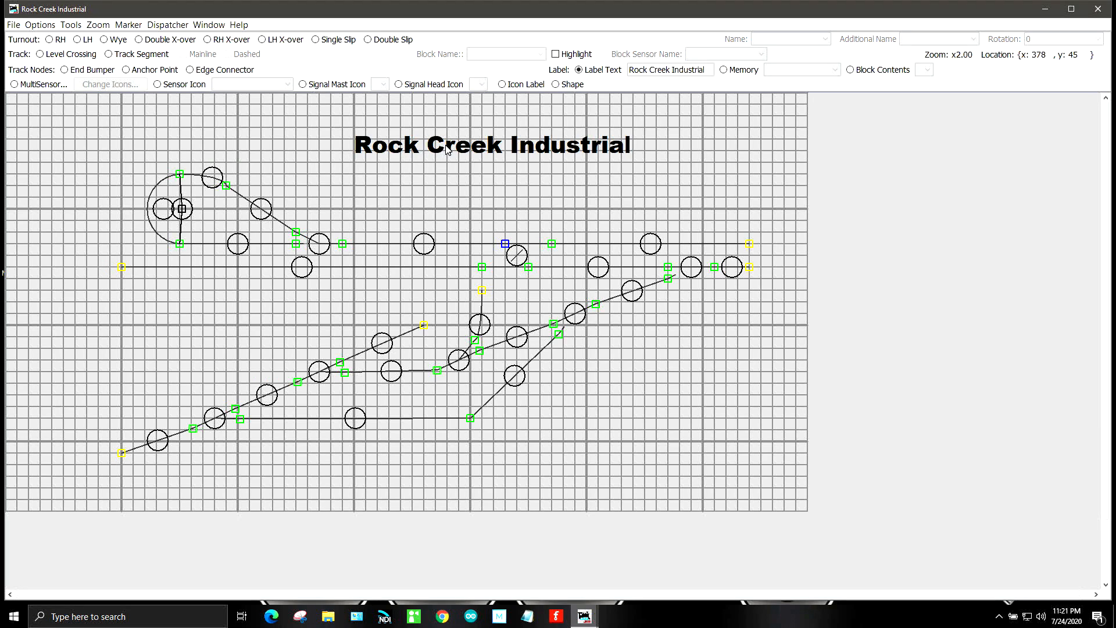
{"action": "left_click_drag", "start_coordinate": [438, 146], "coordinate": [382, 133]}
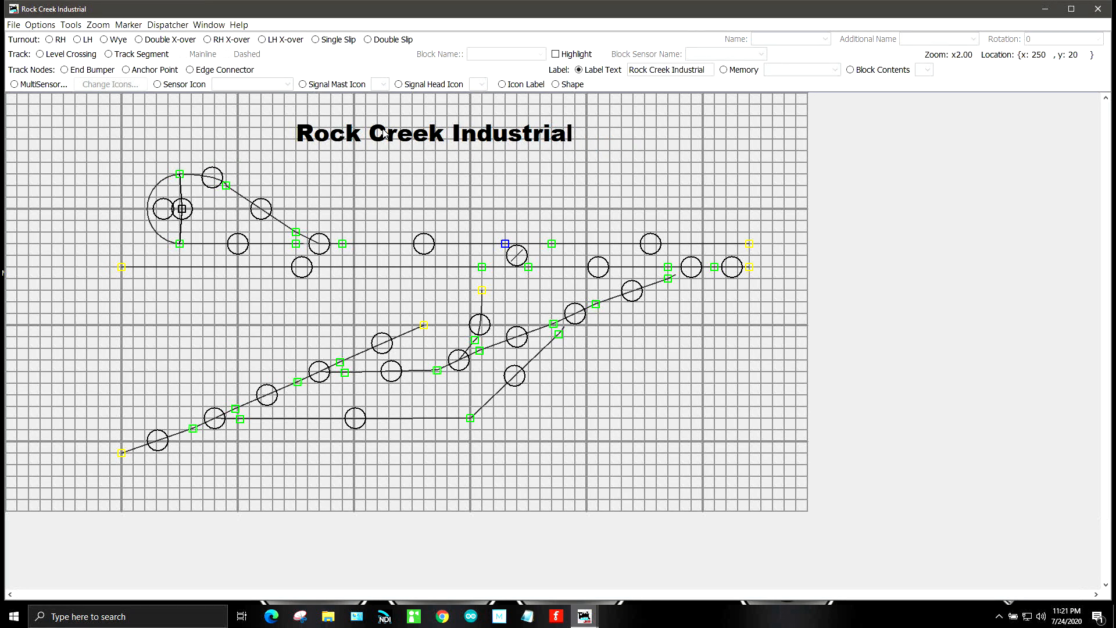
{"action": "left_click_drag", "start_coordinate": [383, 134], "coordinate": [376, 133]}
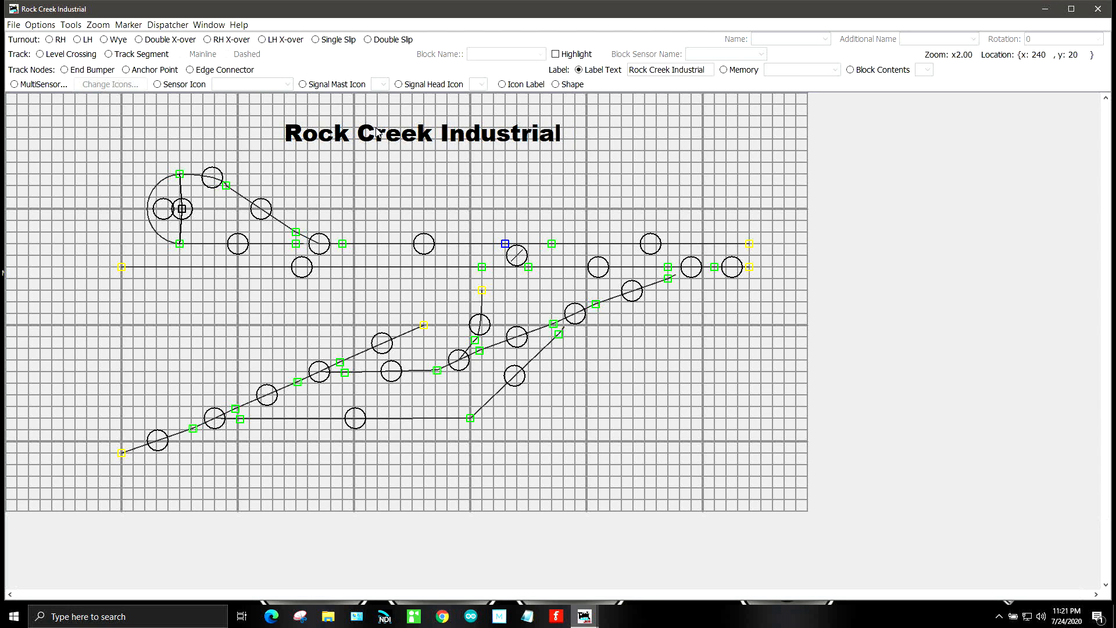
{"action": "left_click_drag", "start_coordinate": [377, 133], "coordinate": [378, 144]}
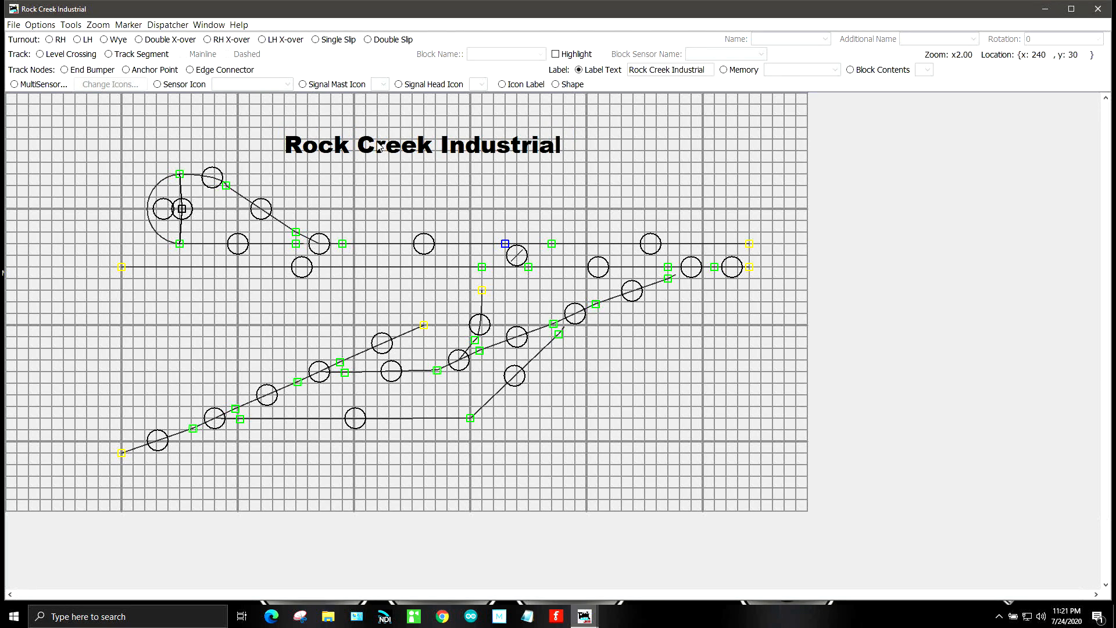